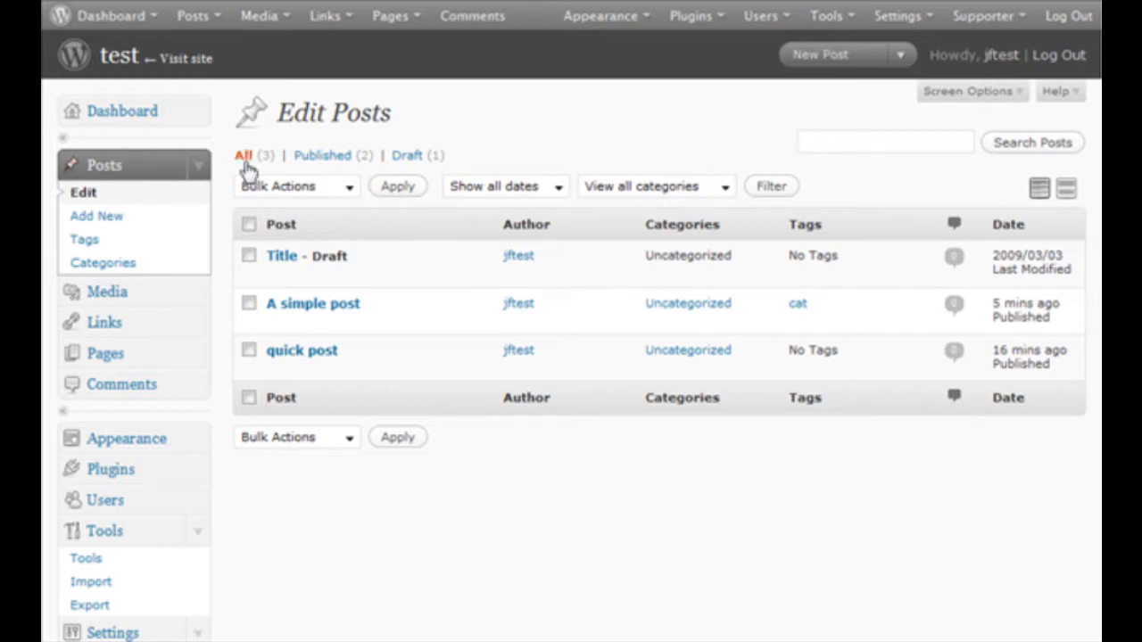
Use Quick Edit to retitle the "A simple post" entry as "A simple post that rocks" and update it
mouse_move(287, 323)
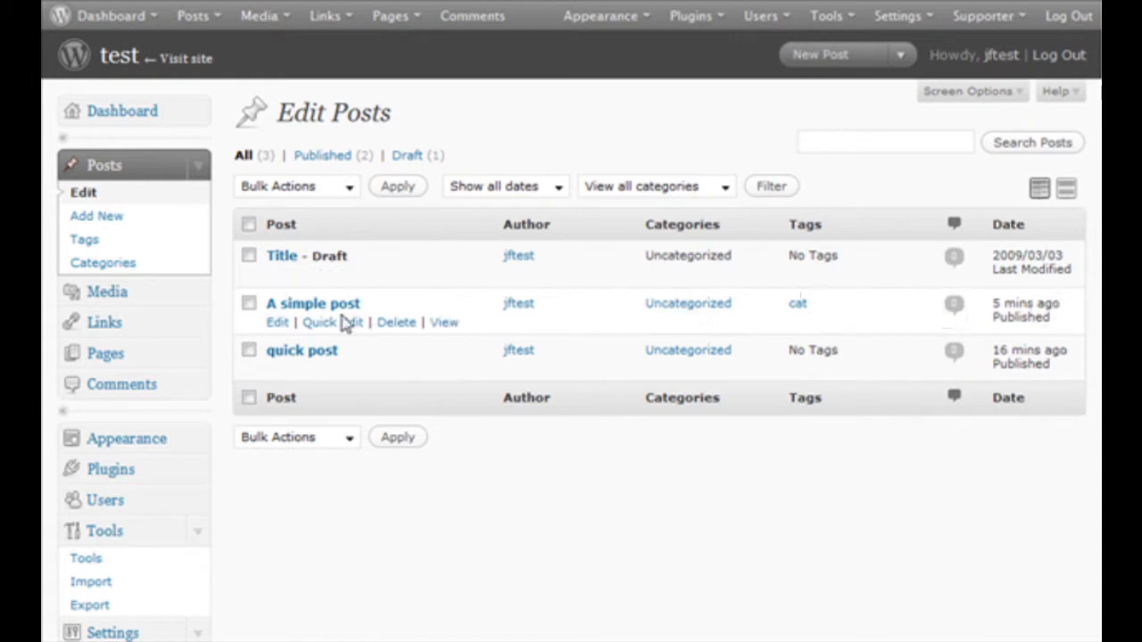
left_click(346, 327)
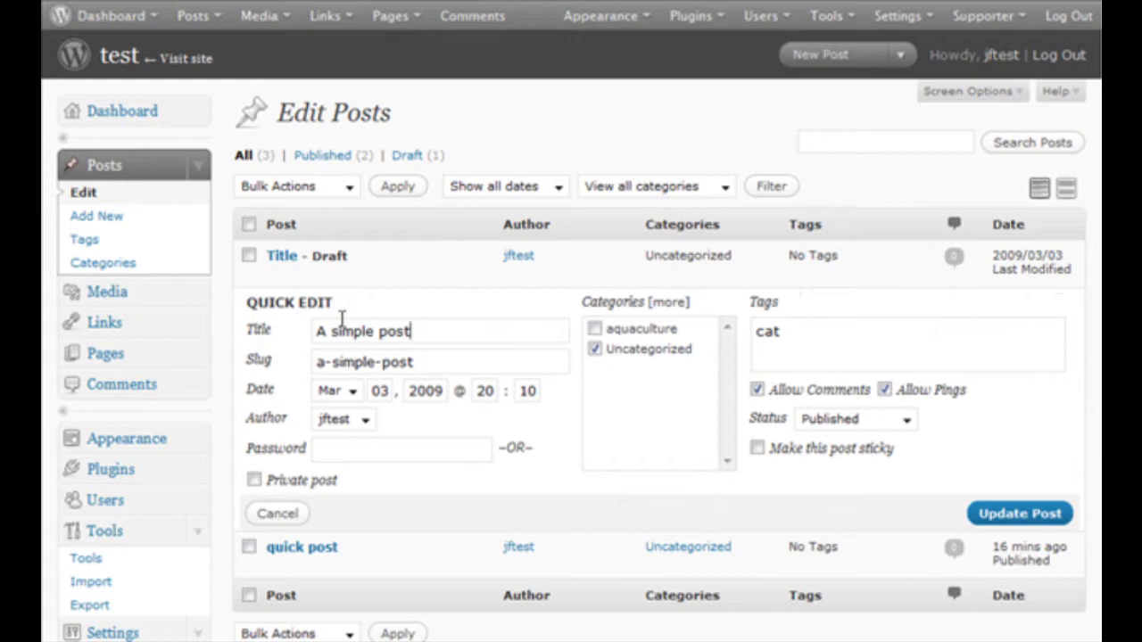
type("thats rocks")
left_click(449, 331)
key("BackSpace")
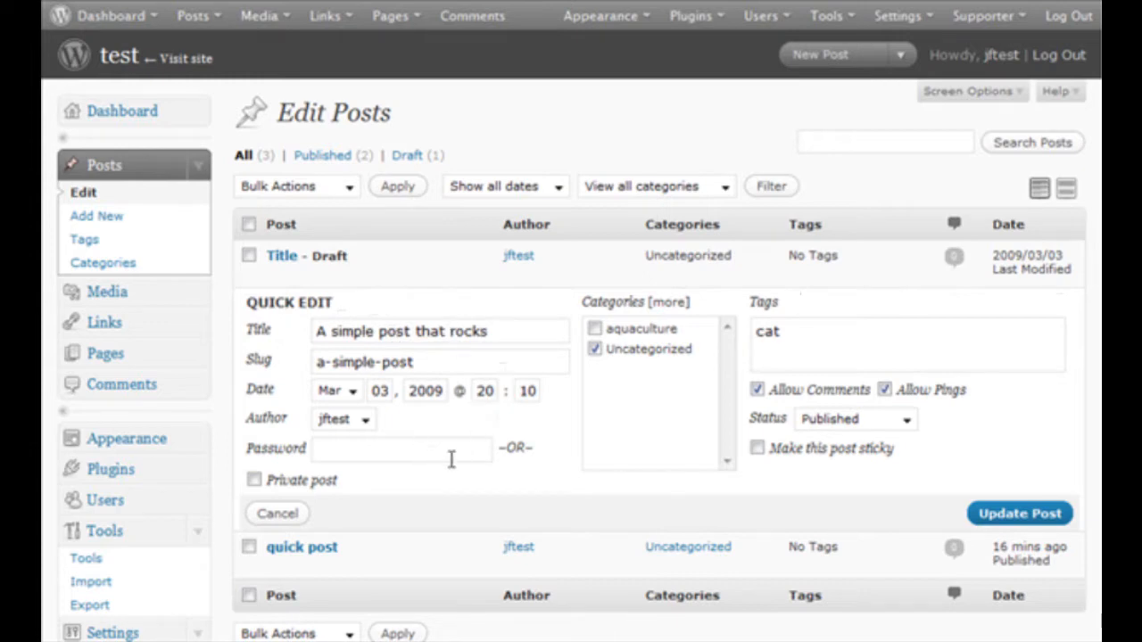
left_click(1024, 515)
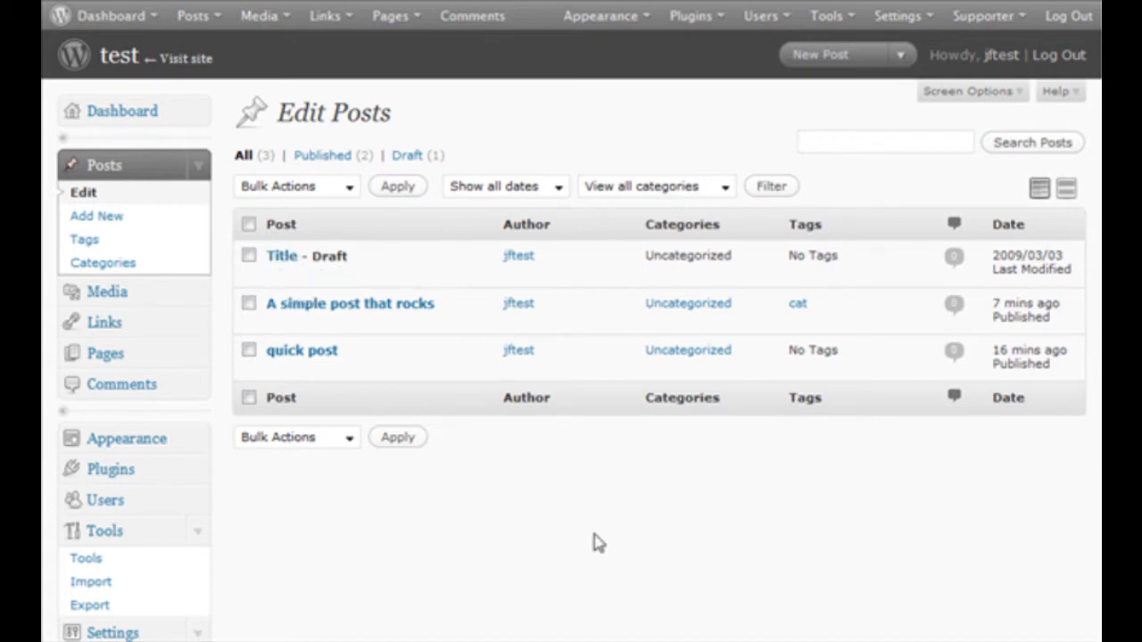
Start a new post with the title "Title" and paste the copied placeholder text into its body
left_click(129, 219)
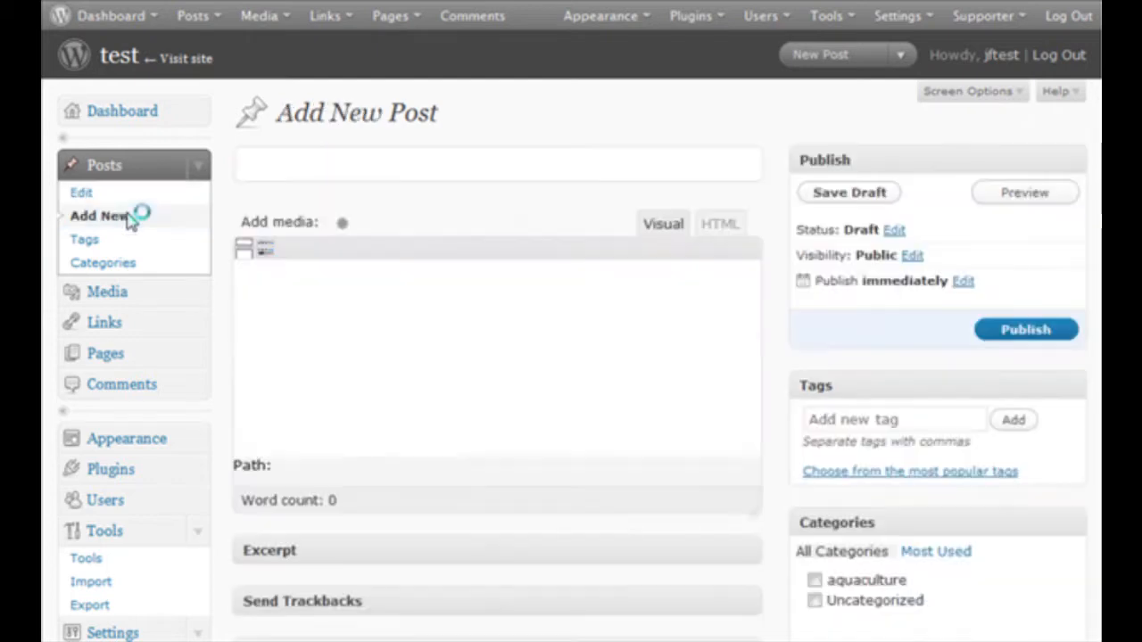
left_click(457, 169)
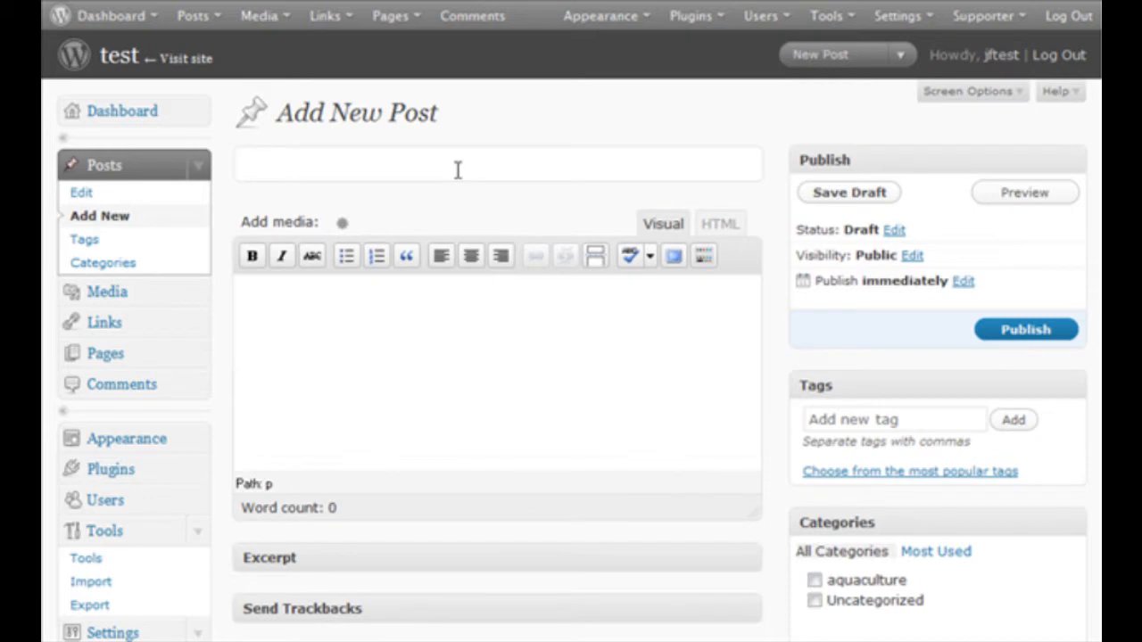
type("Title")
left_click(505, 300)
right_click(497, 358)
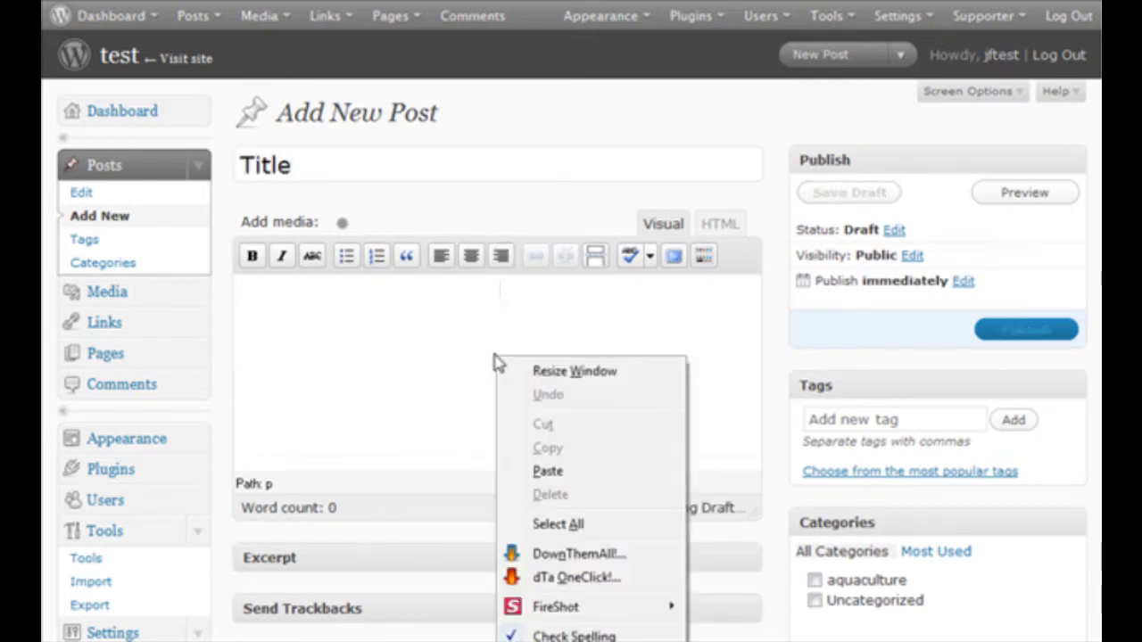
left_click(654, 477)
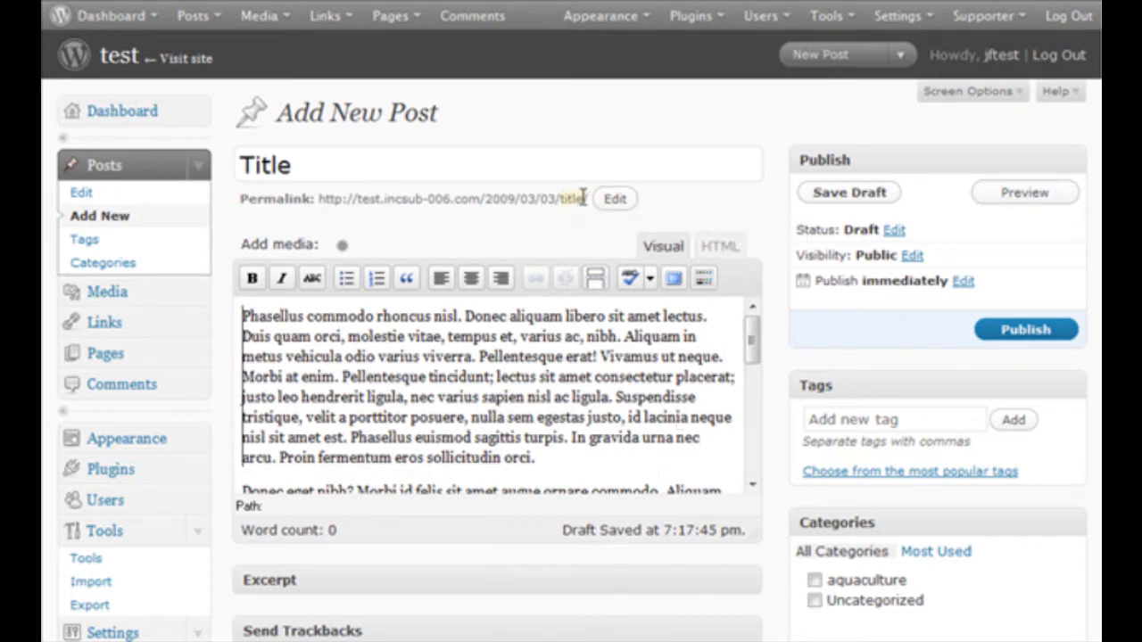
Change the slug in the new post's permalink to "fish-and-chips" and save it
left_click(614, 202)
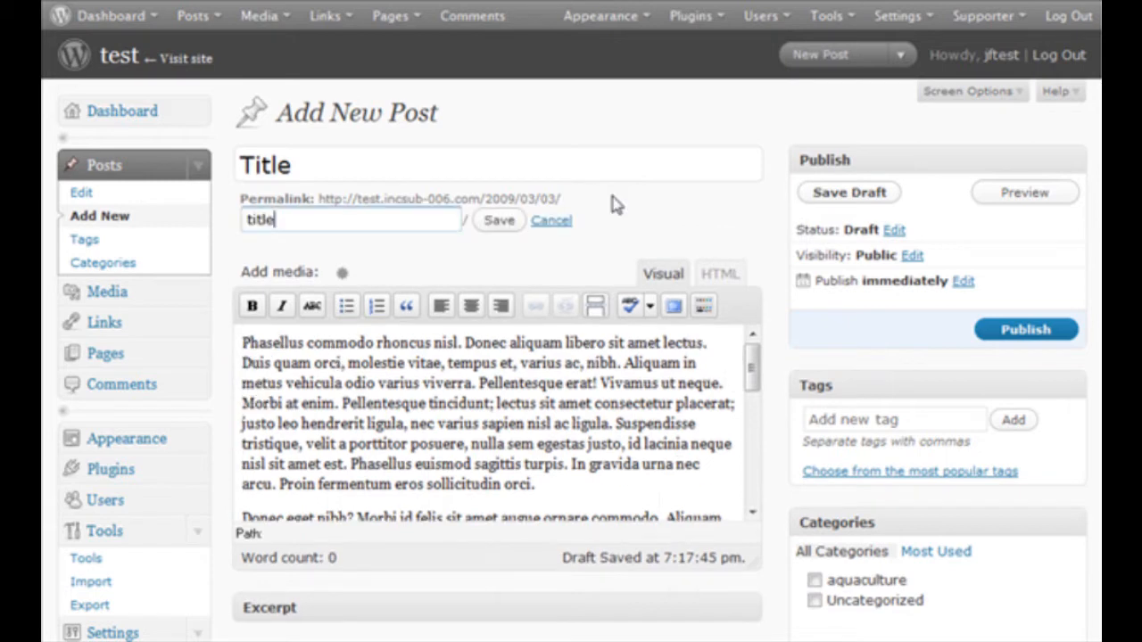
left_click_drag(323, 218, 180, 219)
type("tish and chips")
left_click(498, 220)
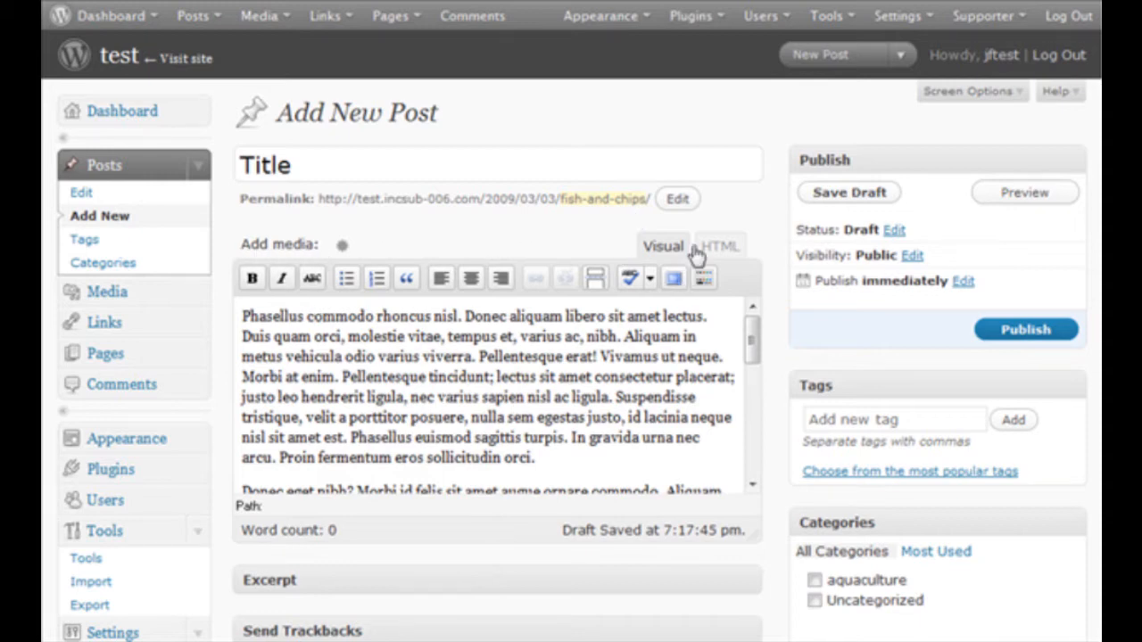
Upload the picture funny-pictures-cat-birdcage1 from the computer's Pictures folder as media for the post
left_click(345, 247)
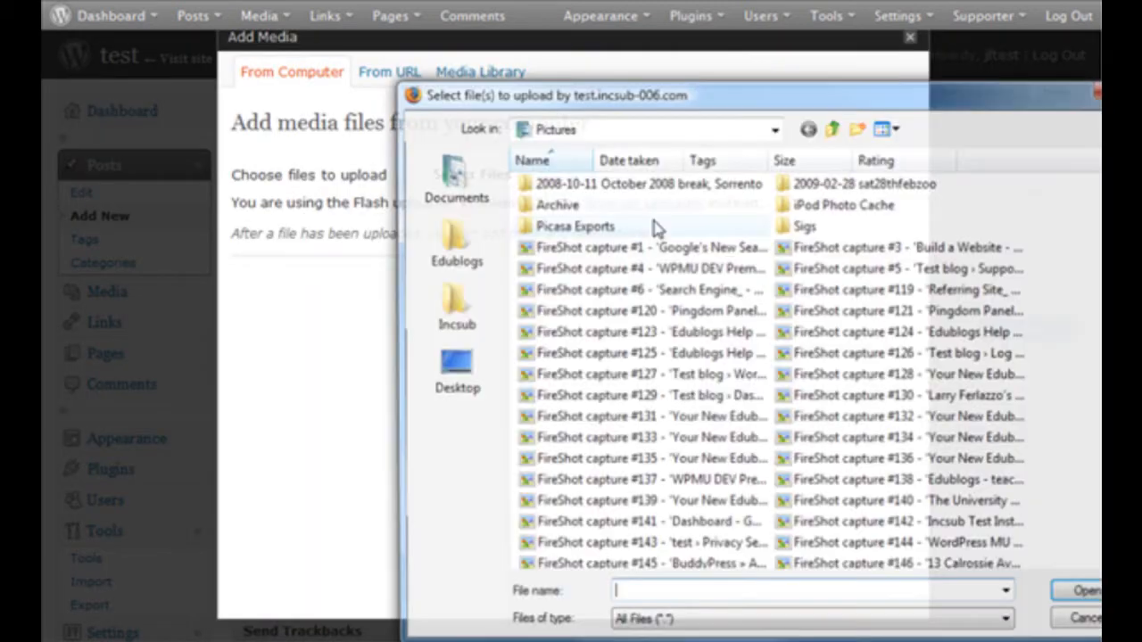
scroll(809, 377, "down", 1)
scroll(1022, 508, "down", 2)
double_click(928, 524)
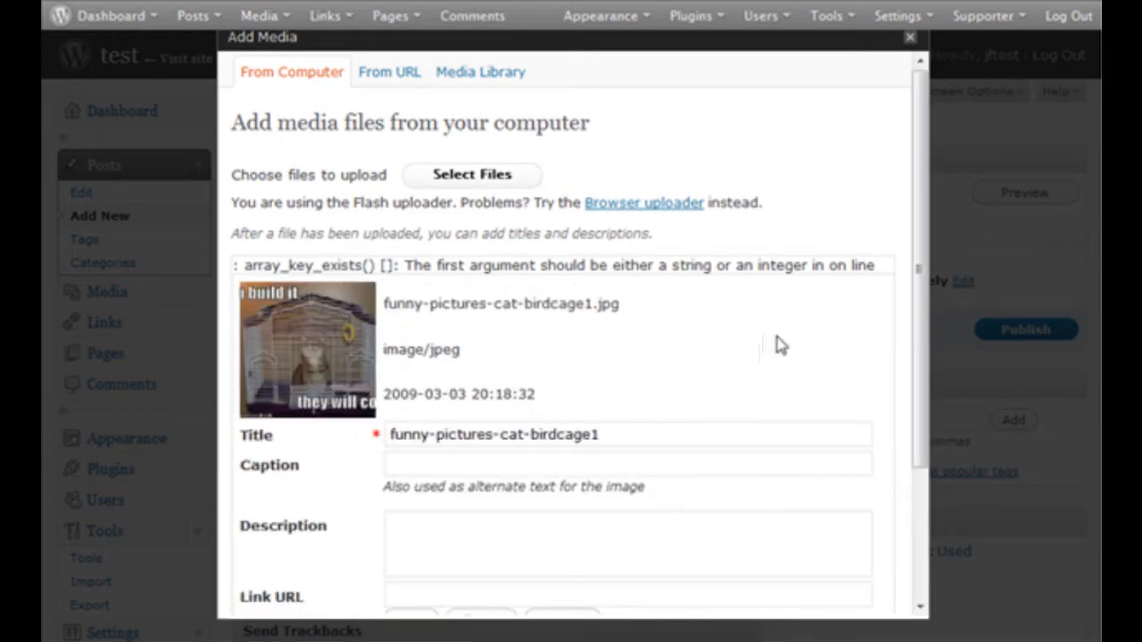
Insert the uploaded cat picture into the post at full size, center-aligned and linked to its file URL
scroll(777, 345, "down", 4)
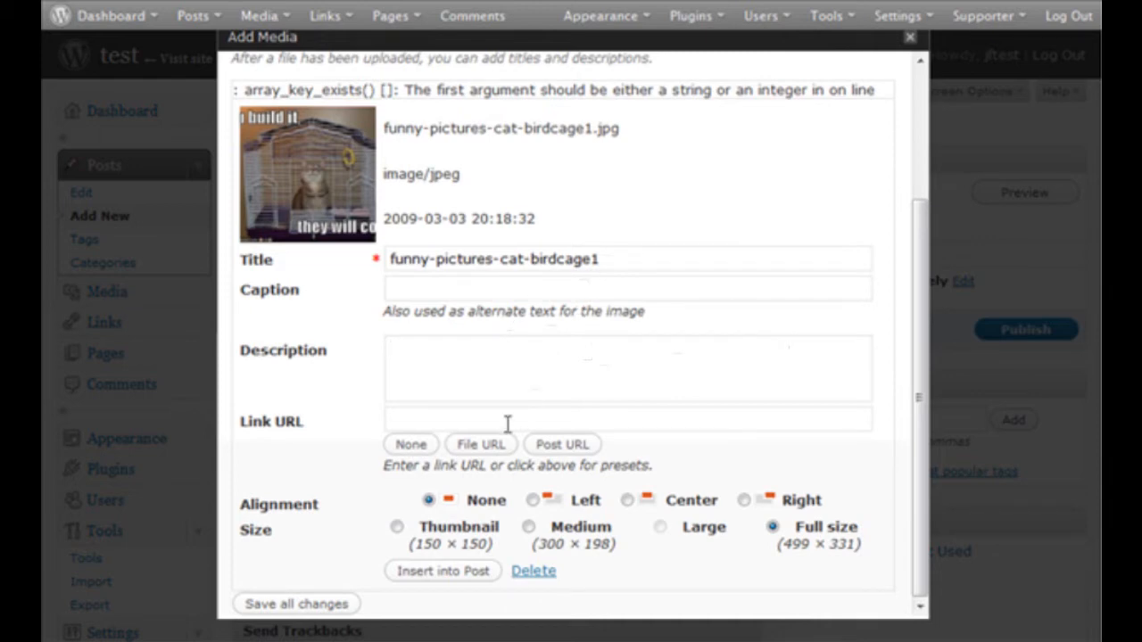
left_click(465, 449)
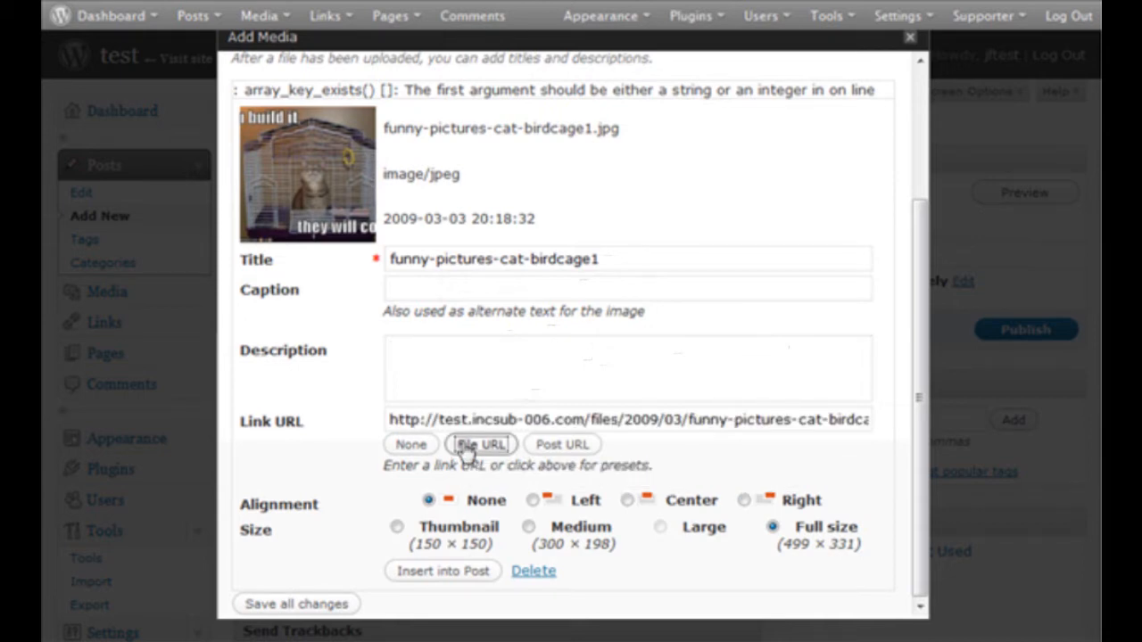
left_click(628, 500)
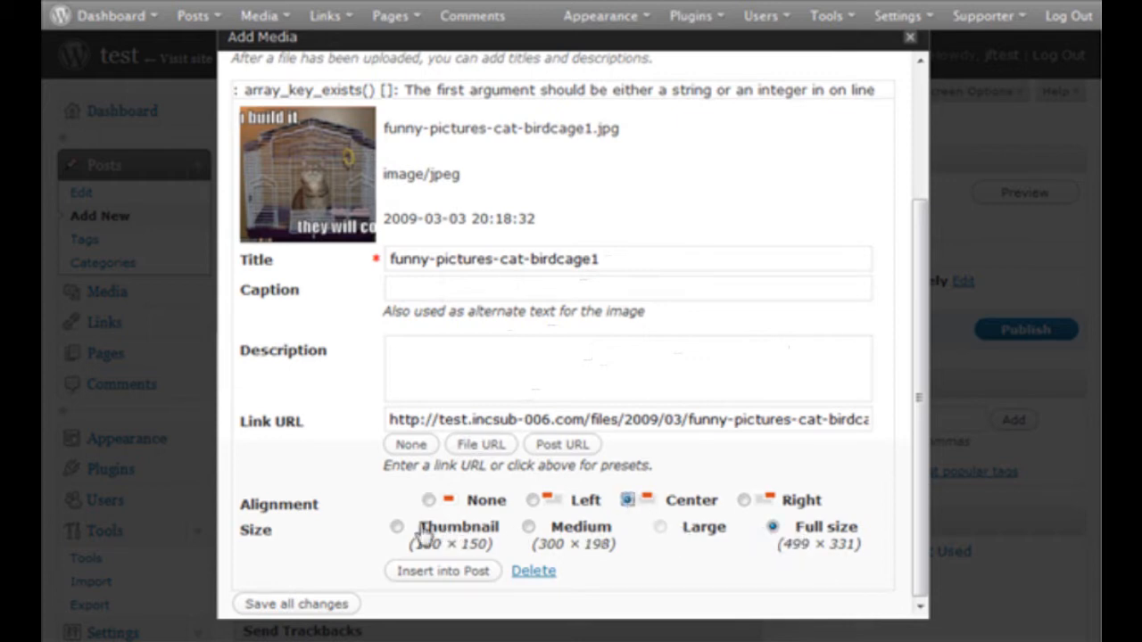
scroll(625, 567, "down", 4)
left_click(473, 571)
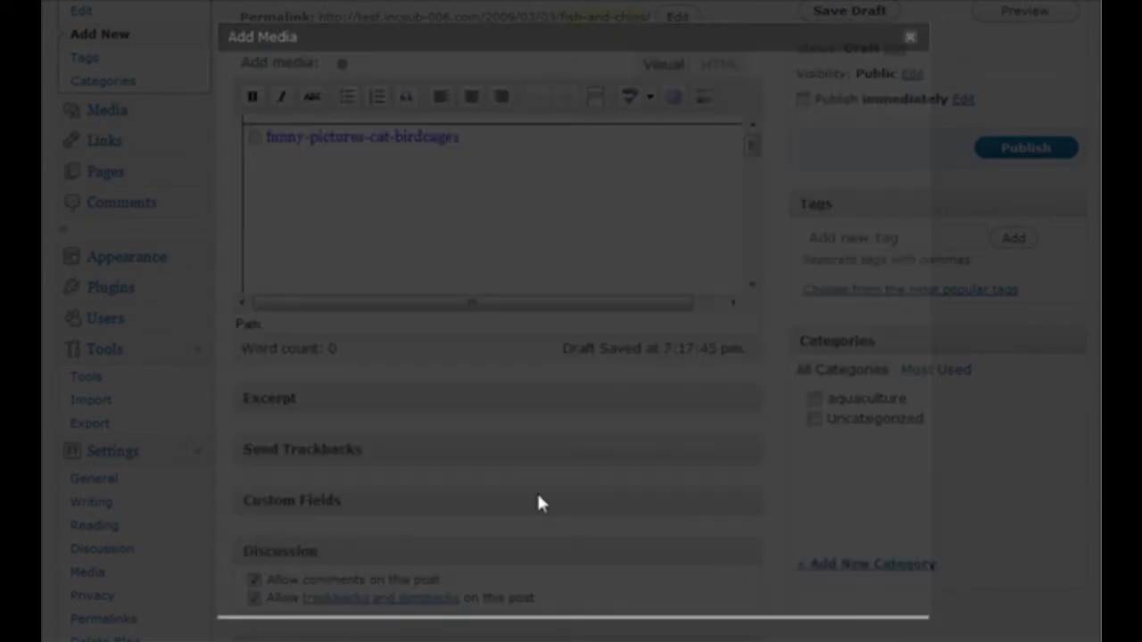
mouse_move(754, 147)
left_mouse_down()
mouse_move(755, 229)
mouse_move(770, 151)
left_mouse_up()
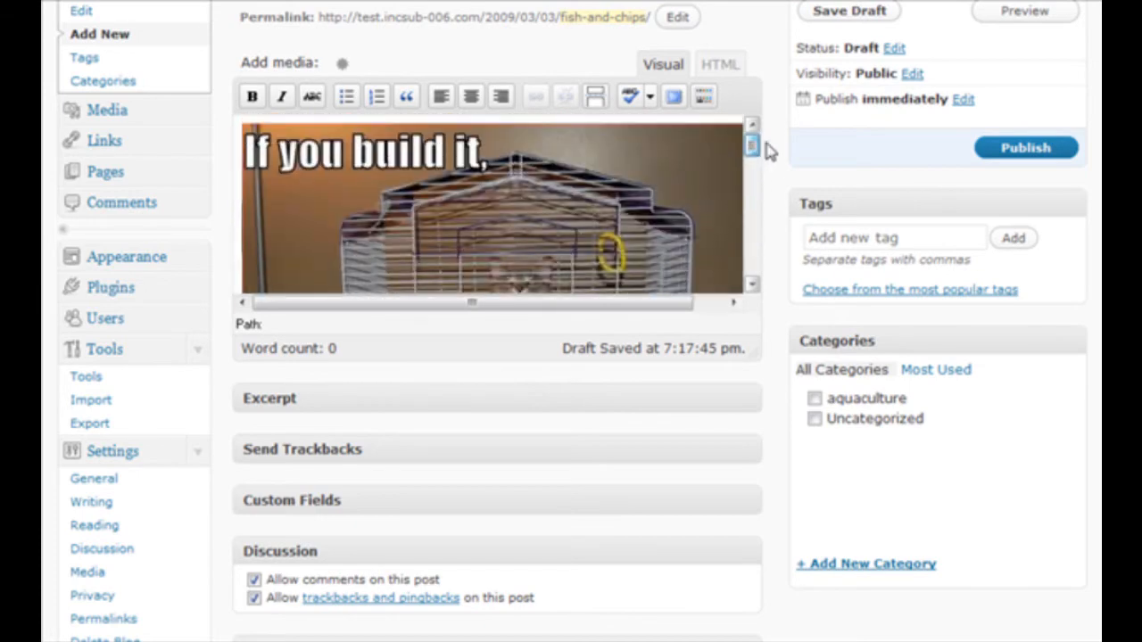
scroll(1065, 459, "up", 3)
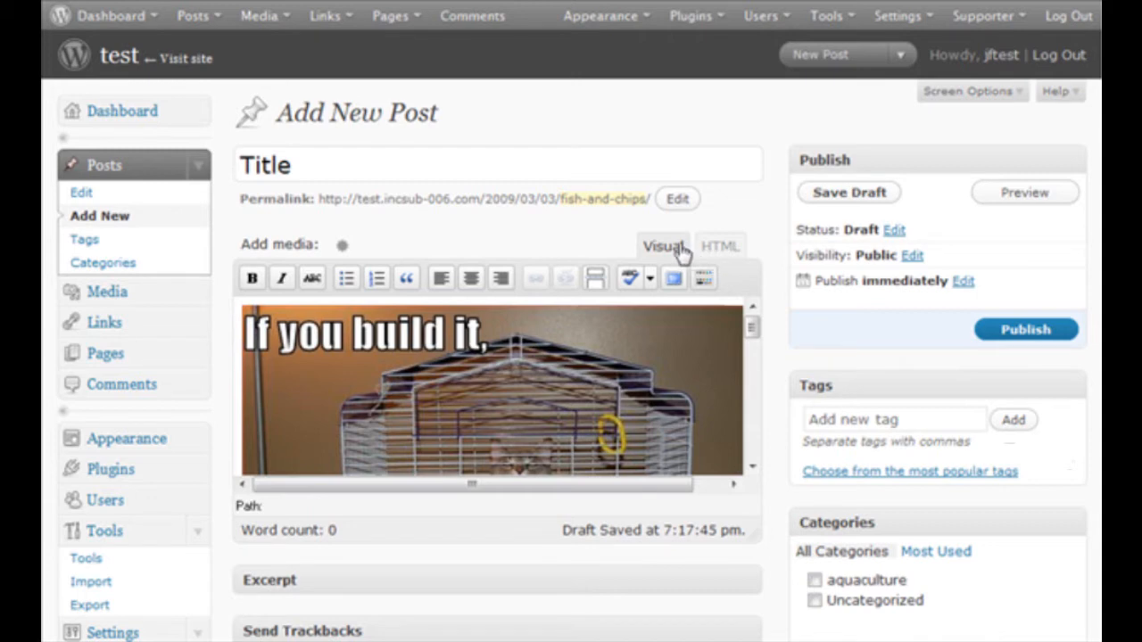
mouse_move(754, 323)
left_mouse_down()
mouse_move(755, 388)
mouse_move(755, 326)
left_mouse_up()
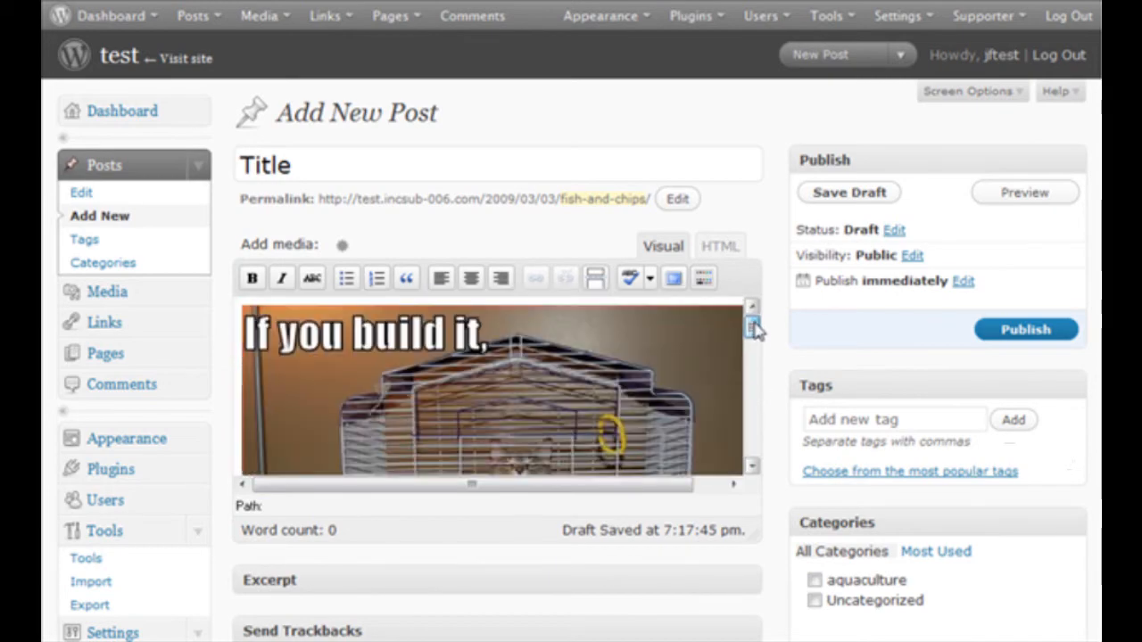
left_click(733, 253)
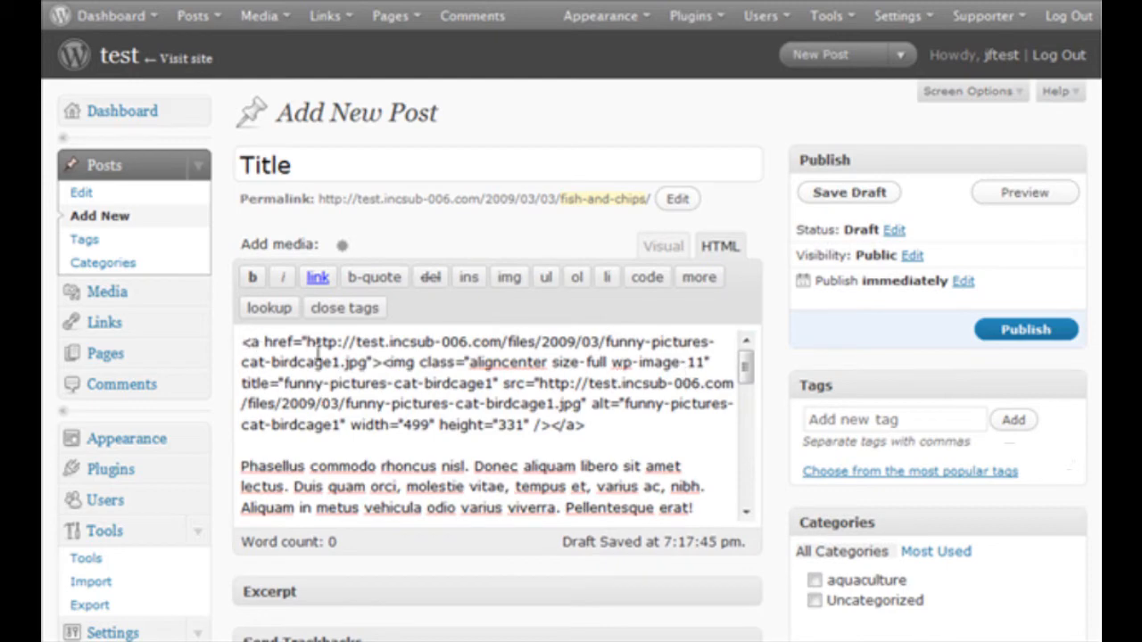
mouse_move(746, 373)
left_mouse_down()
mouse_move(747, 490)
mouse_move(747, 357)
left_mouse_up()
left_click_drag(382, 465, 439, 465)
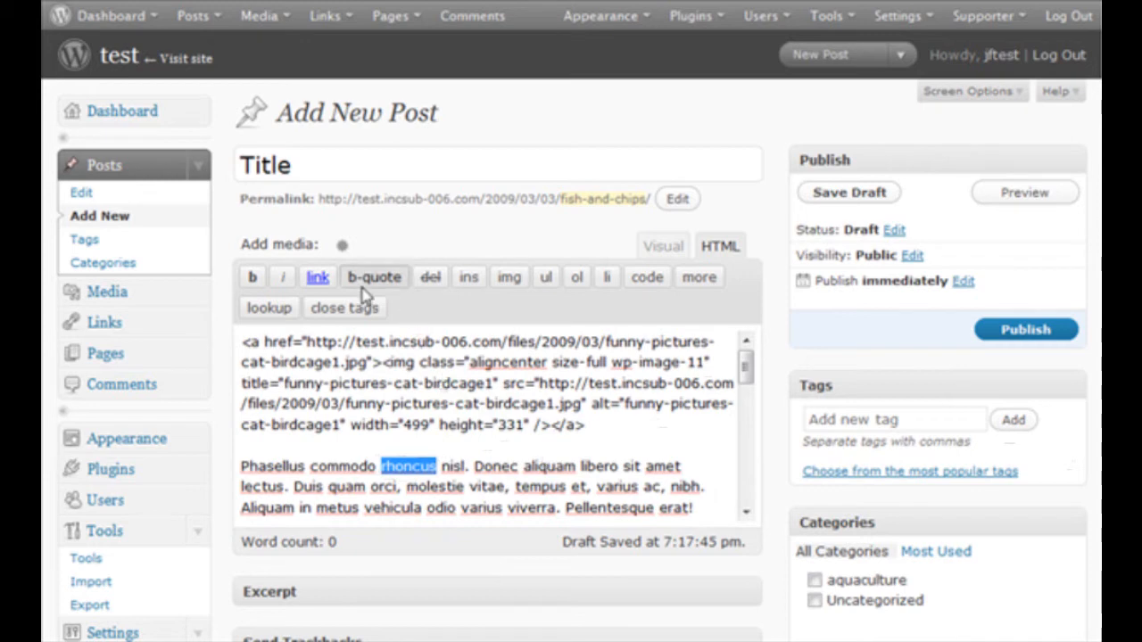
left_click(318, 278)
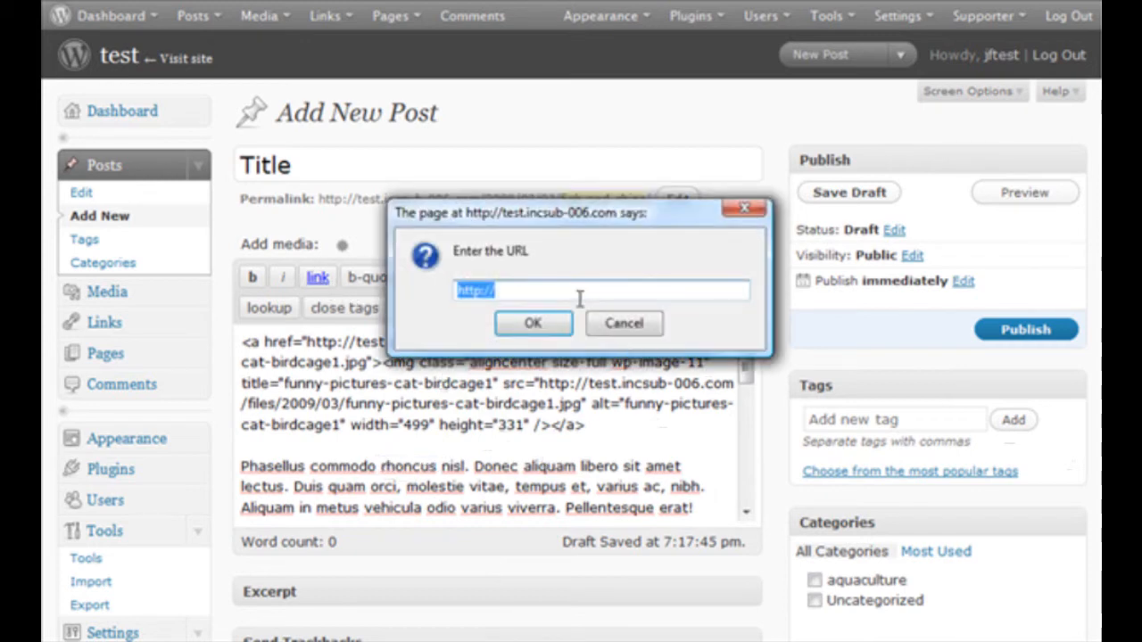
left_click(578, 295)
type("link.com")
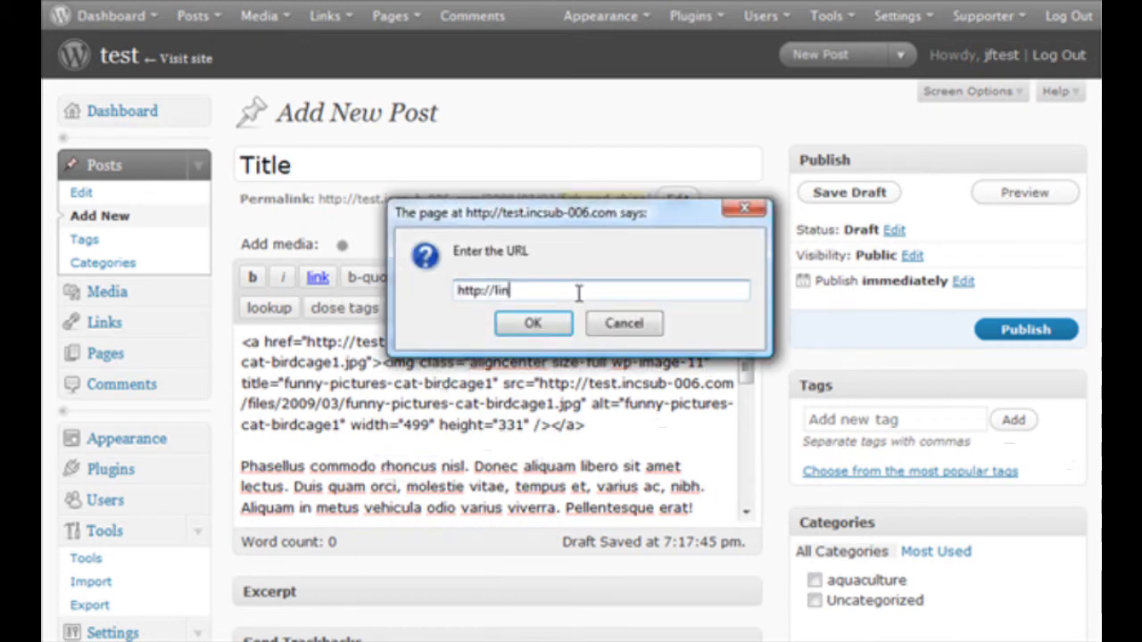
left_click(566, 333)
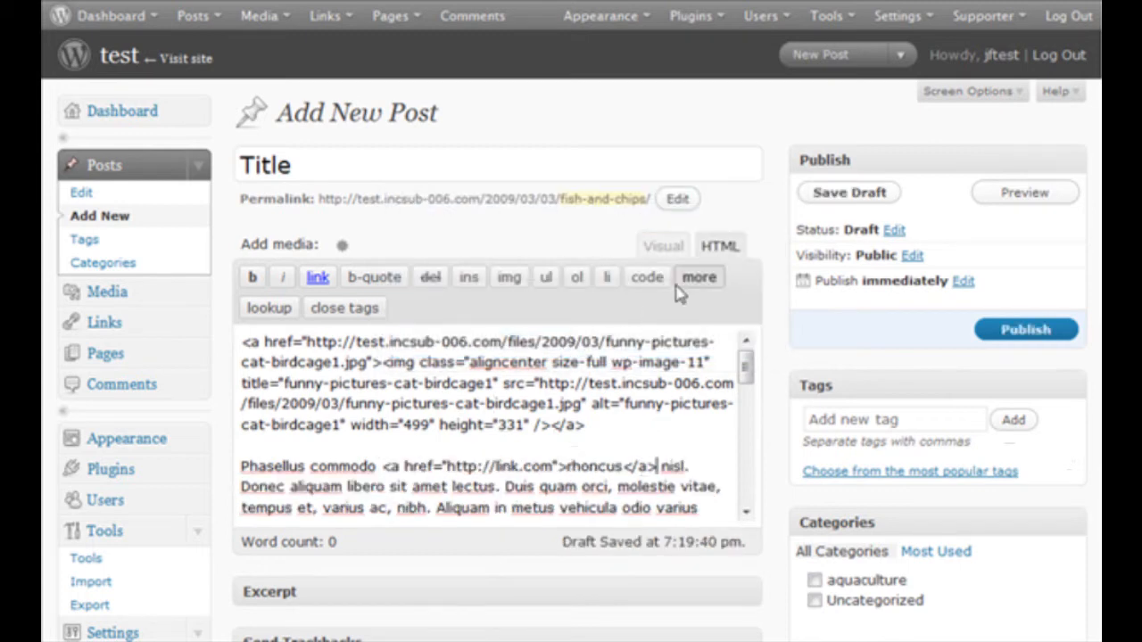
In the visual editor, make "Phasellus" bold, "orci, molestie" italic and "varius viverra" struck through in the first paragraph
left_click(665, 248)
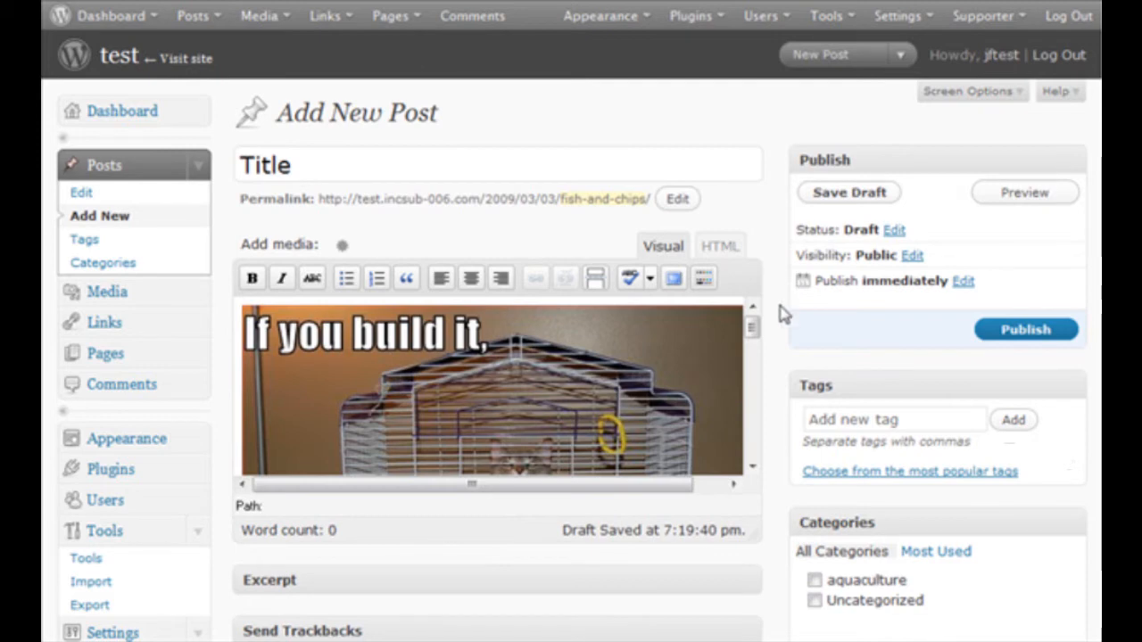
left_click_drag(754, 332, 752, 383)
left_click_drag(308, 307, 234, 312)
left_click_drag(314, 328, 406, 328)
left_click(282, 281)
left_click_drag(378, 348, 472, 349)
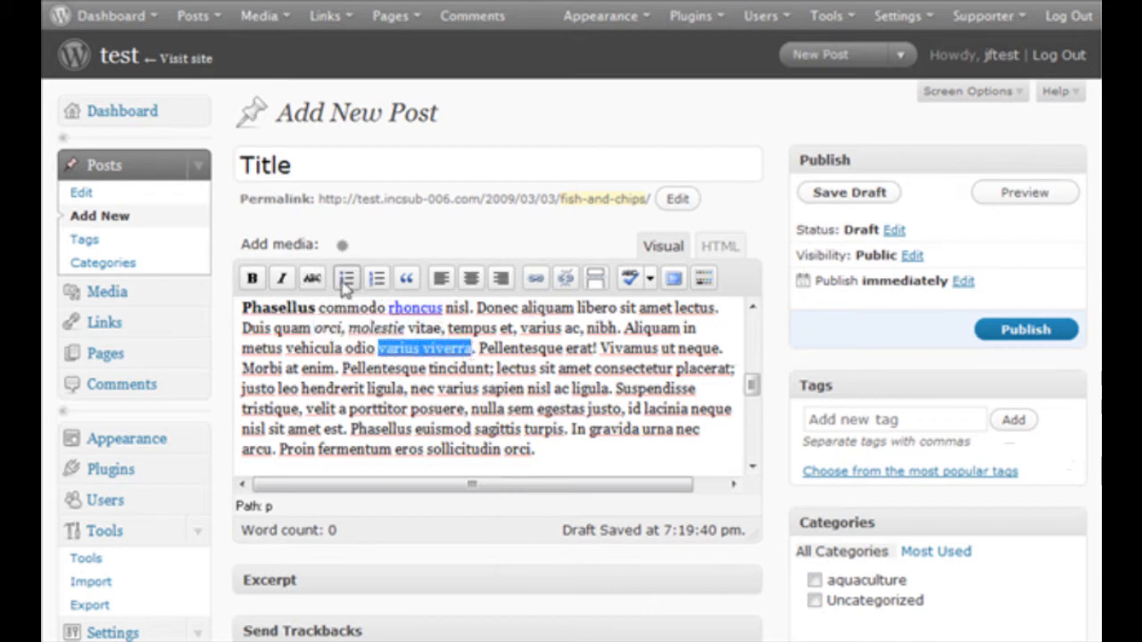
left_click(312, 278)
Center the body text running from "Donec eget nibh?" to "Phasellus elit."
scroll(321, 364, "down", 3)
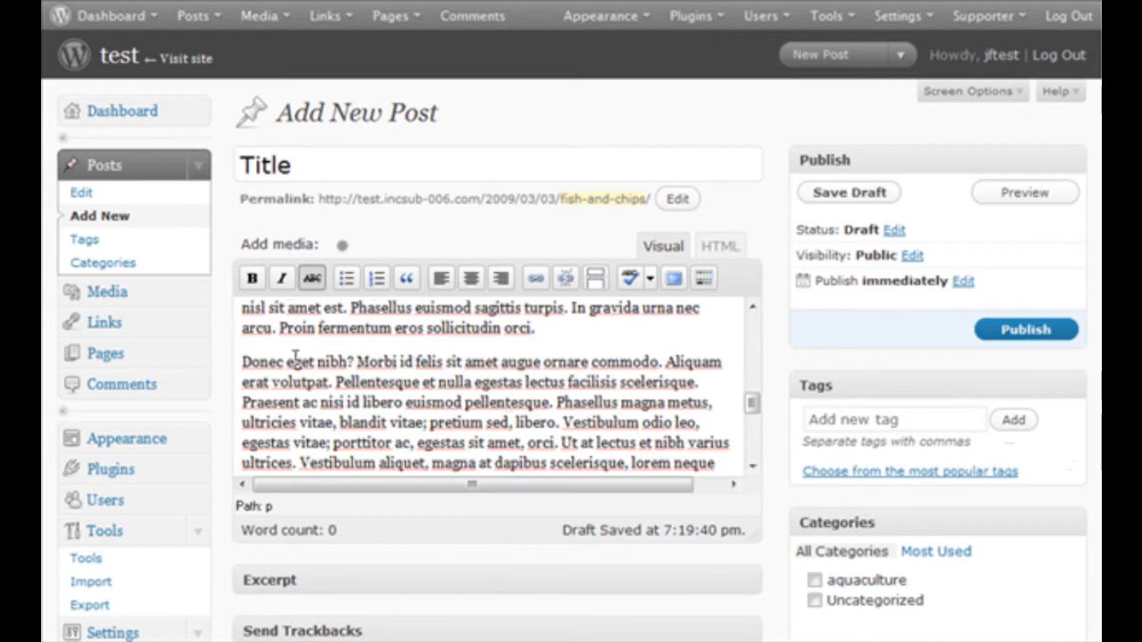
left_click_drag(244, 363, 495, 355)
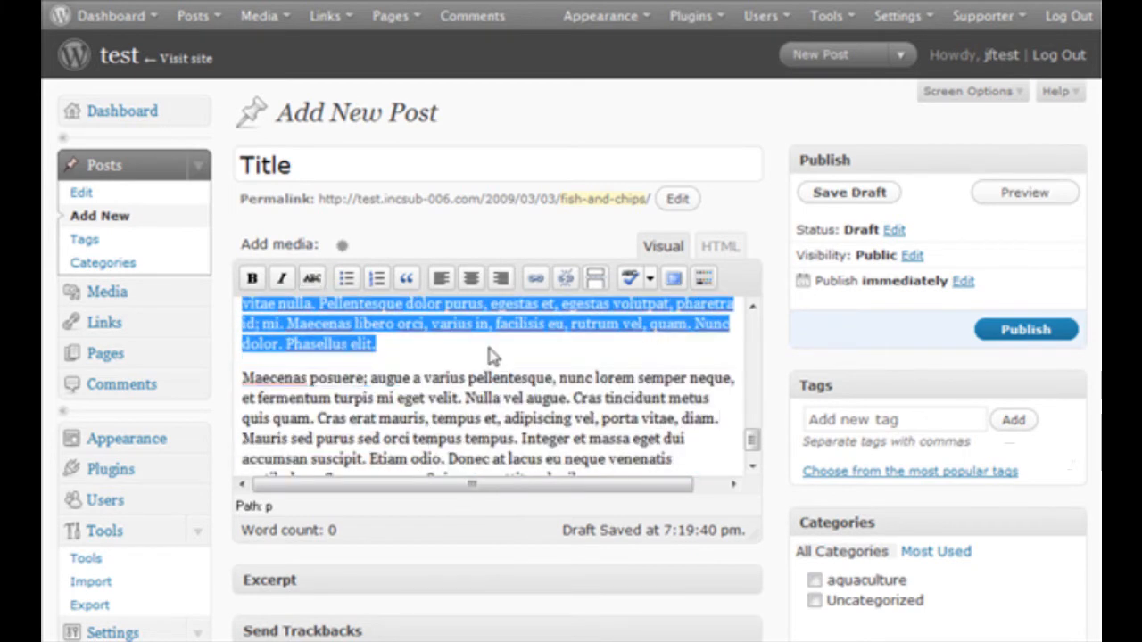
left_click(471, 279)
scroll(531, 383, "up", 5)
Insert a More break on a new line after the first paragraph, which ends with "sollicitudin orci."
left_click(546, 391)
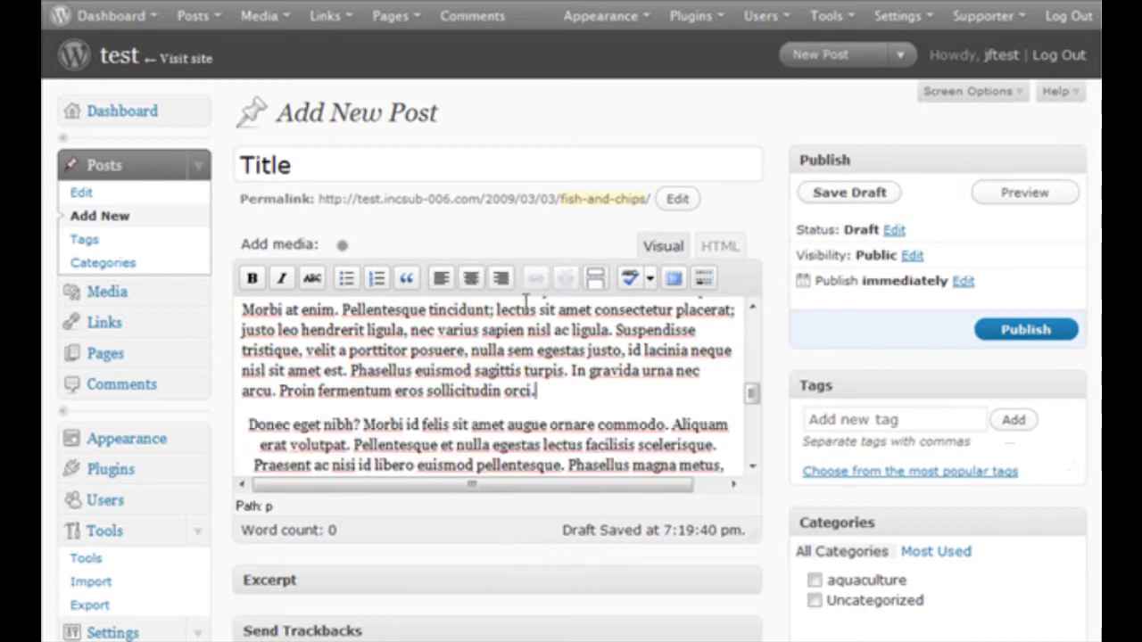
left_click_drag(493, 309, 537, 309)
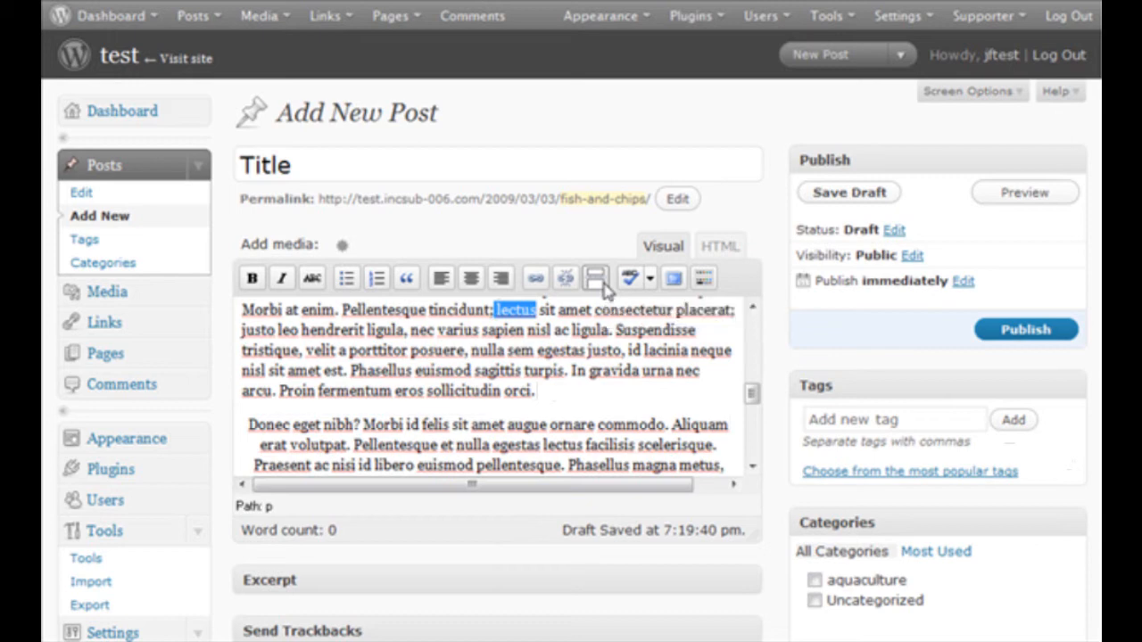
left_click(587, 397)
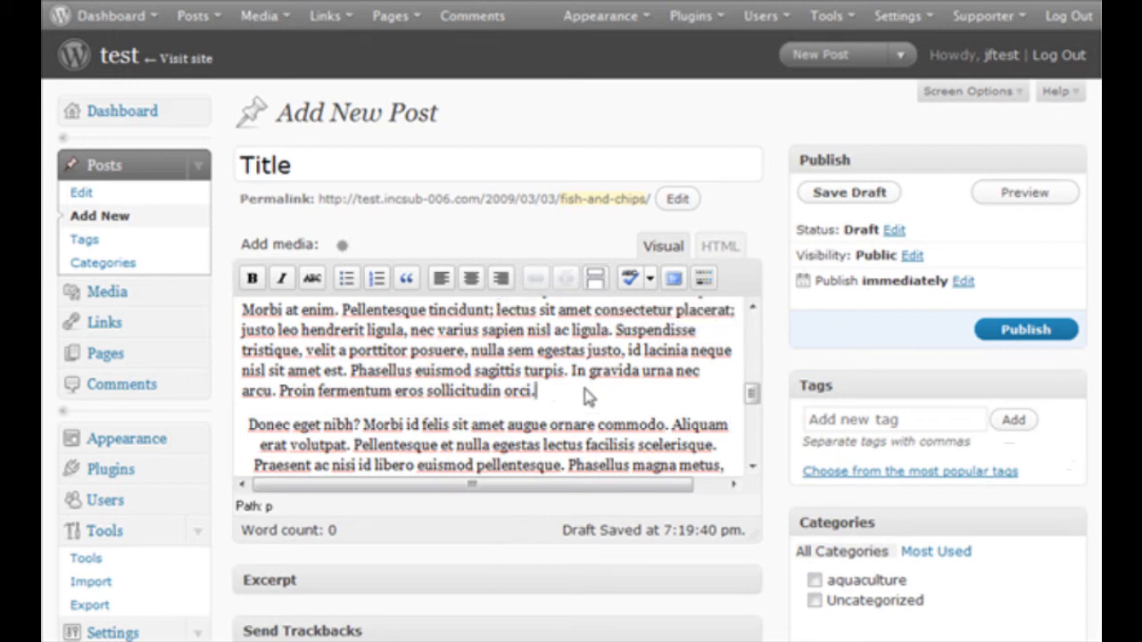
key("Return")
left_click(595, 277)
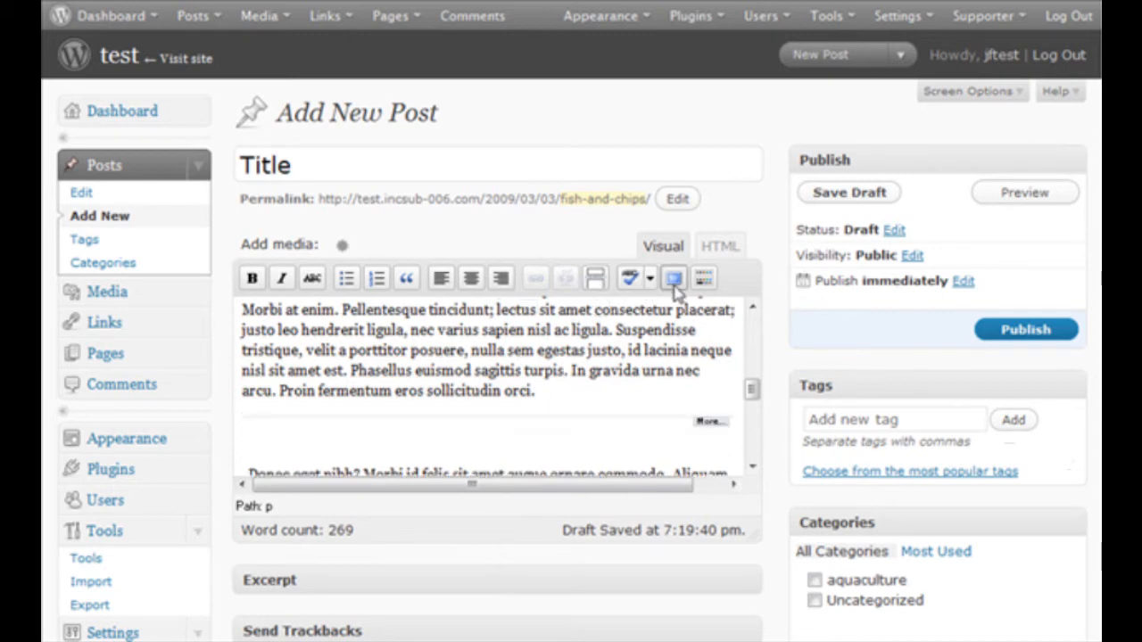
Show the editor's Kitchen Sink formatting tools and view the available paragraph formats without changing the current one
left_click(703, 283)
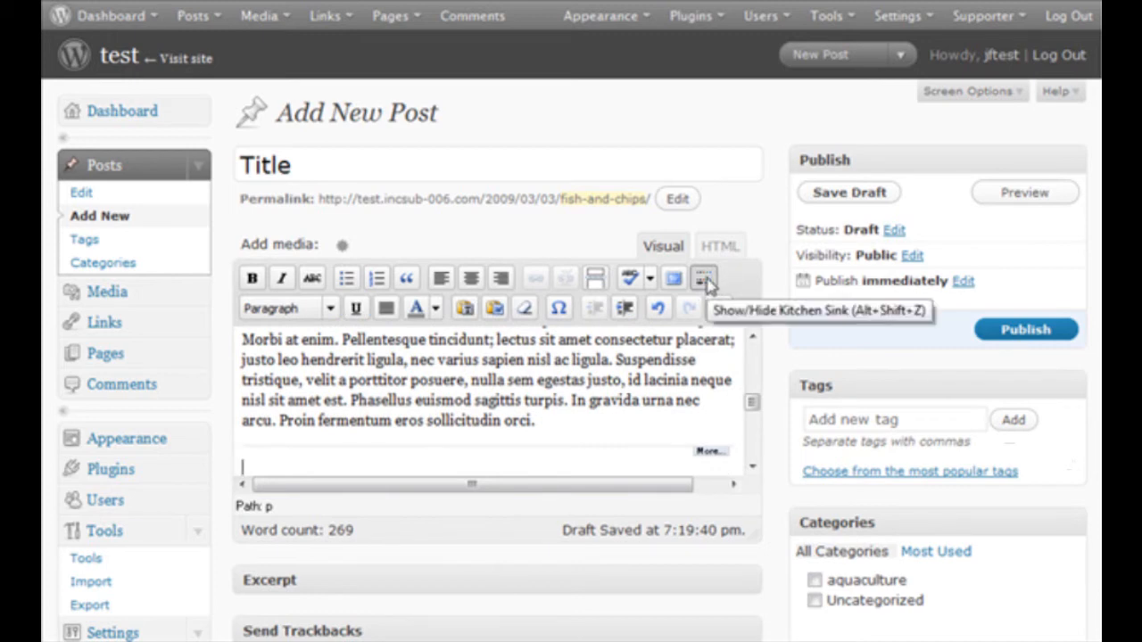
left_click(330, 309)
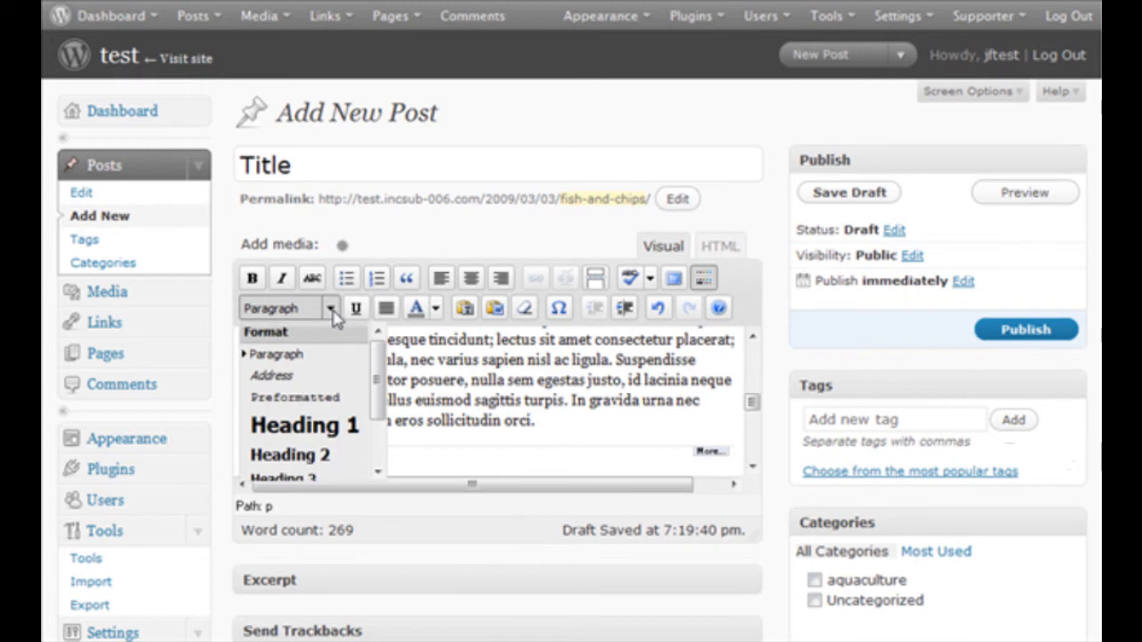
left_click(497, 379)
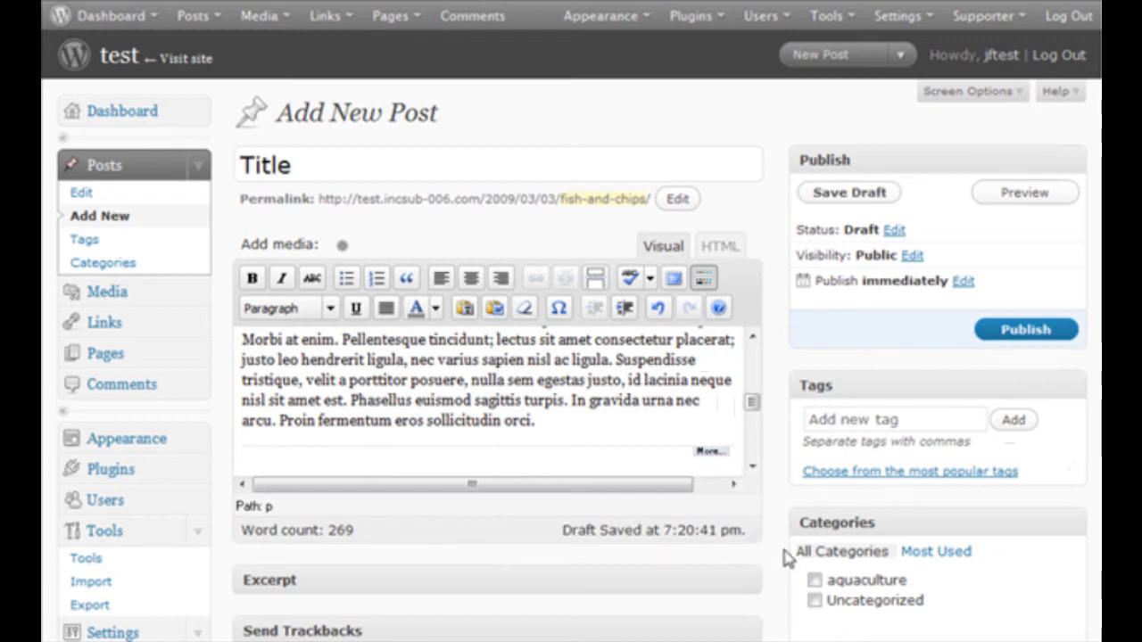
Make the post content editing box about 100 pixels taller
scroll(759, 554, "down", 3)
left_click_drag(756, 416, 741, 525)
Examine the post's Excerpt, Send Trackbacks and Custom Fields sections one by one, collapsing each again, plus the Discussion and Post Author settings
scroll(762, 520, "down", 4)
scroll(763, 517, "down", 3)
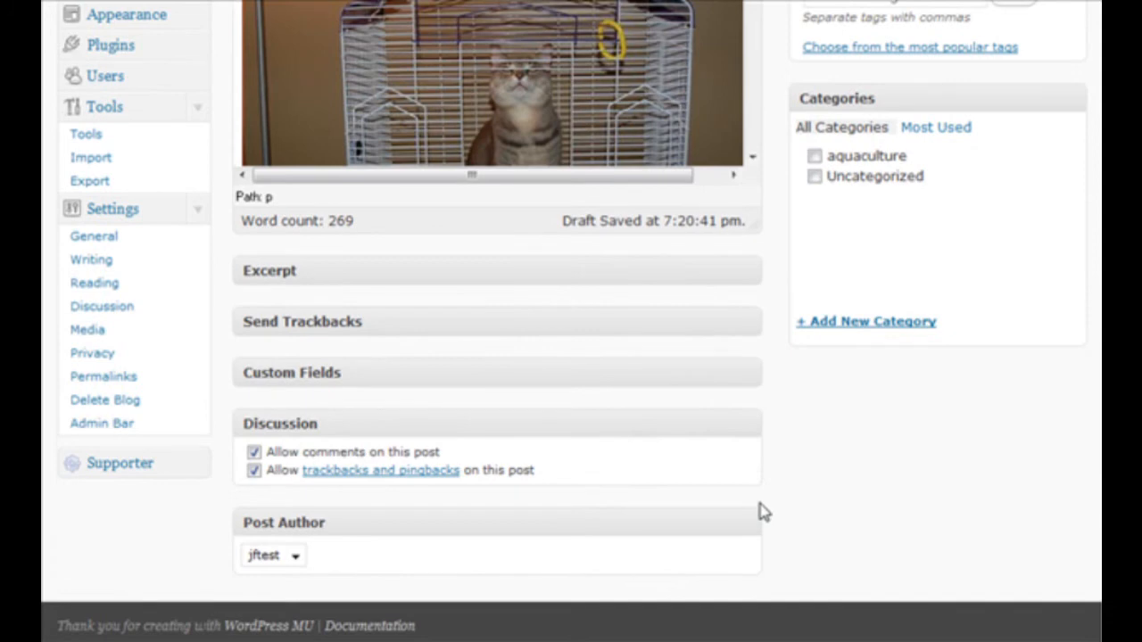
left_click(751, 278)
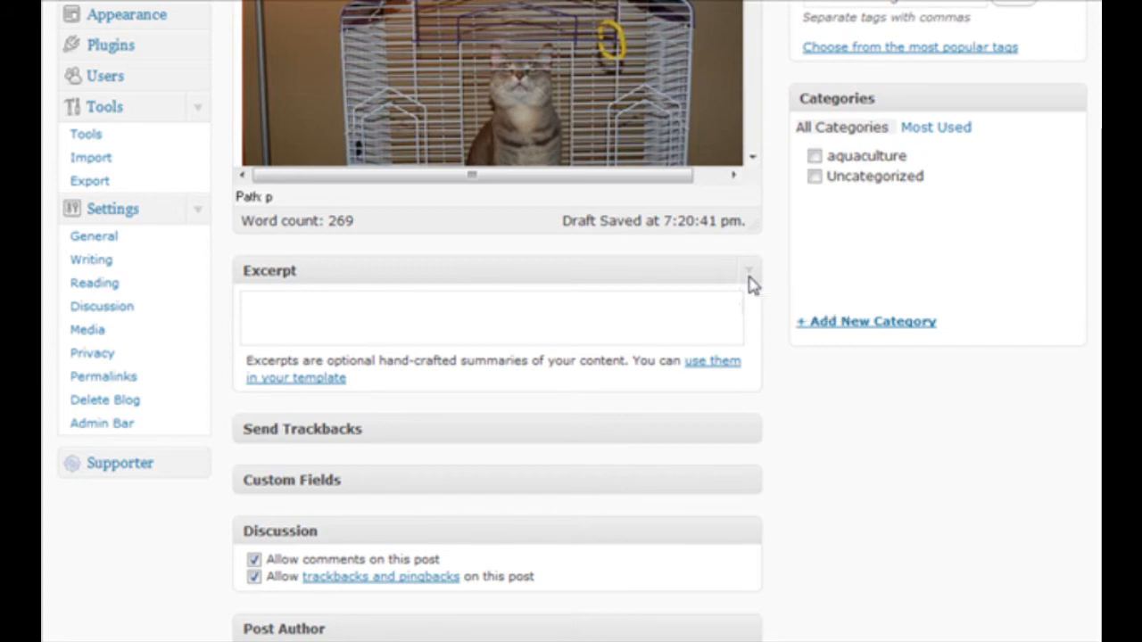
left_click(749, 284)
left_click(754, 330)
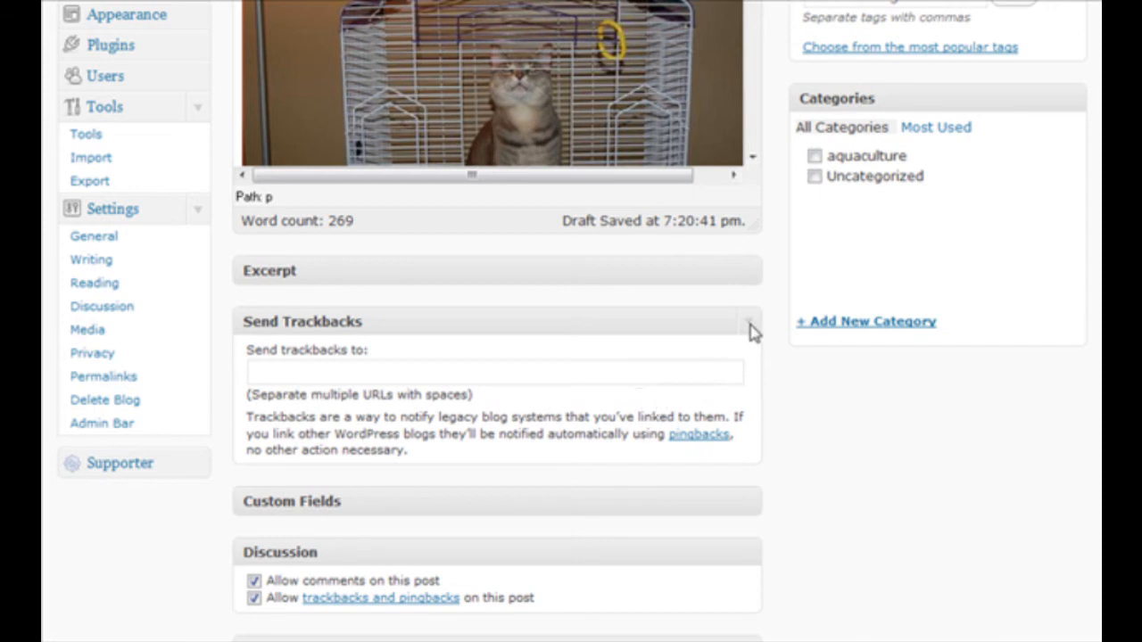
left_click(749, 327)
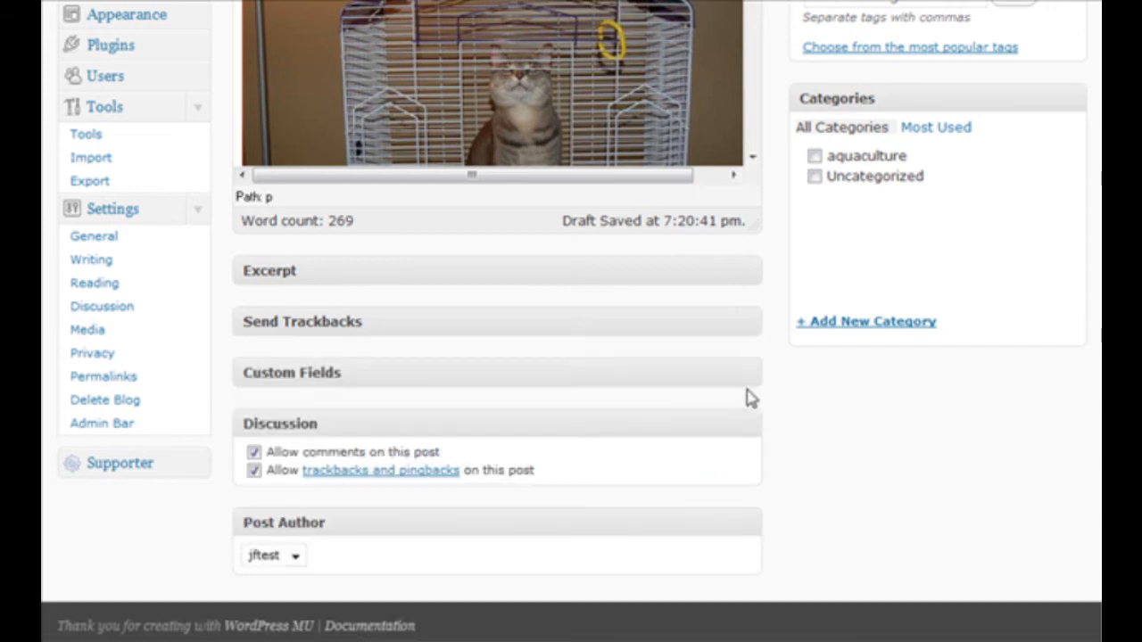
left_click(752, 379)
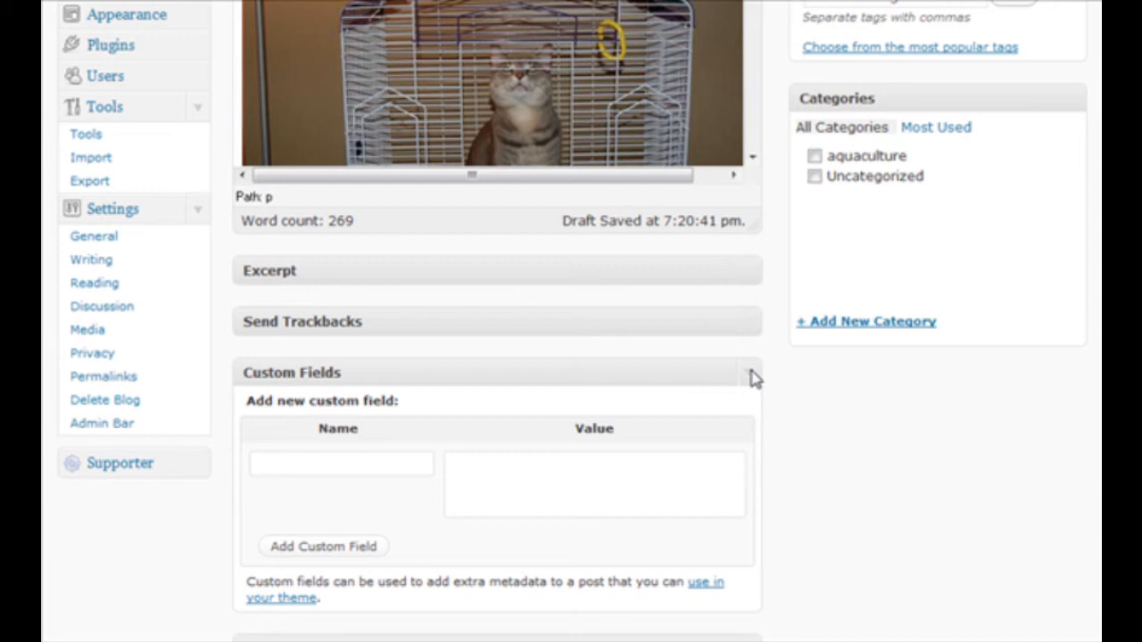
left_click(752, 373)
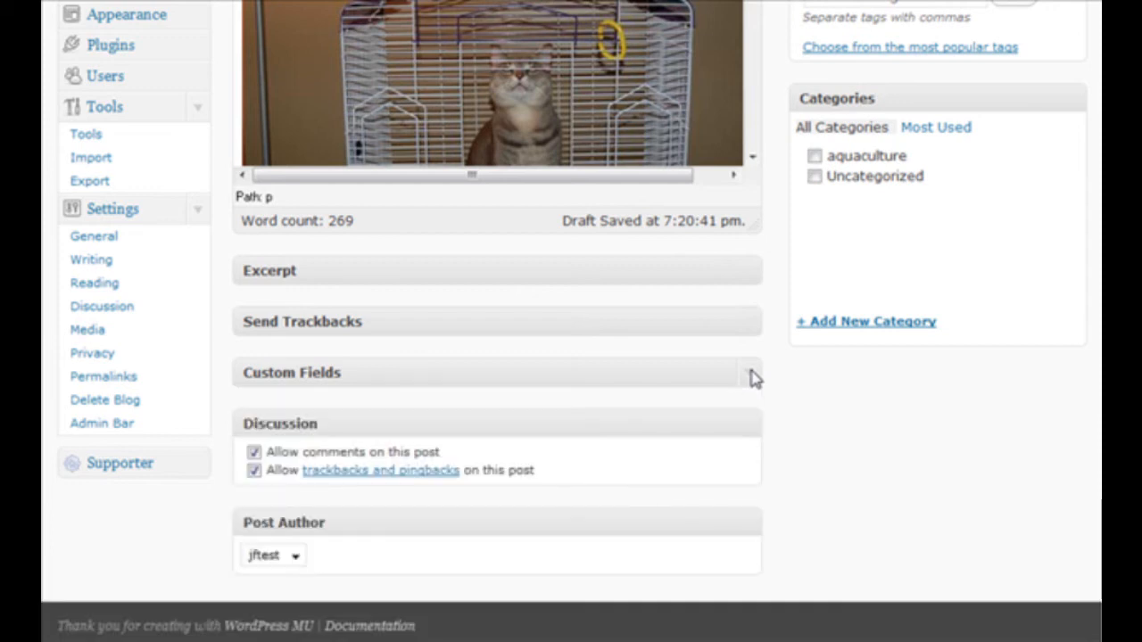
scroll(815, 434, "down", 1)
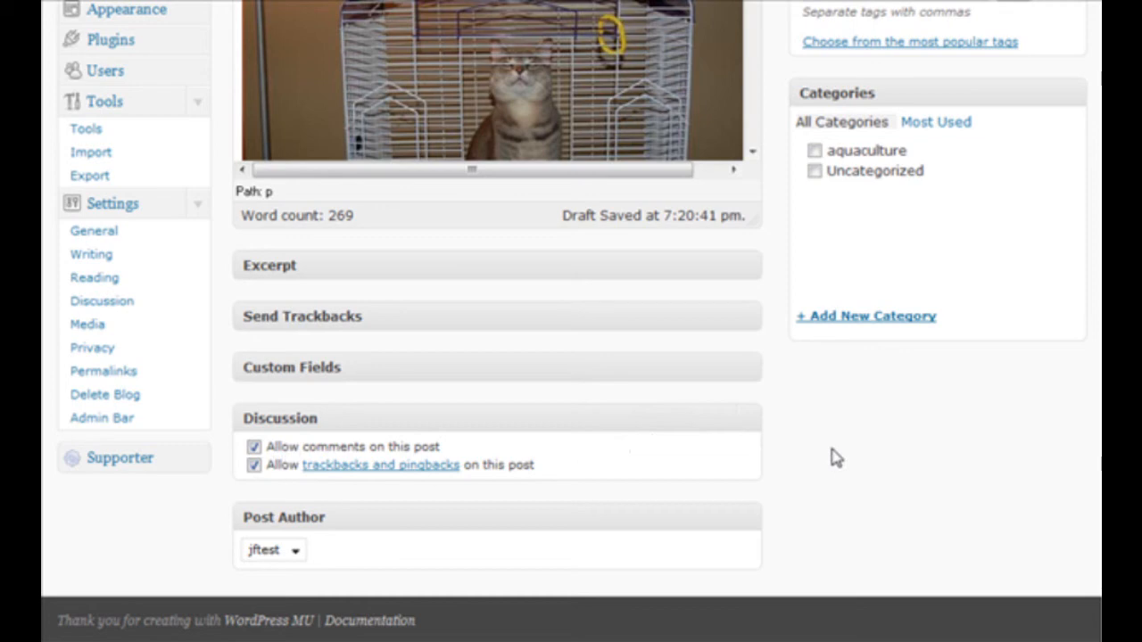
Preview the draft post, review its image and formatted paragraphs, and return to the post editor
scroll(821, 471, "up", 3)
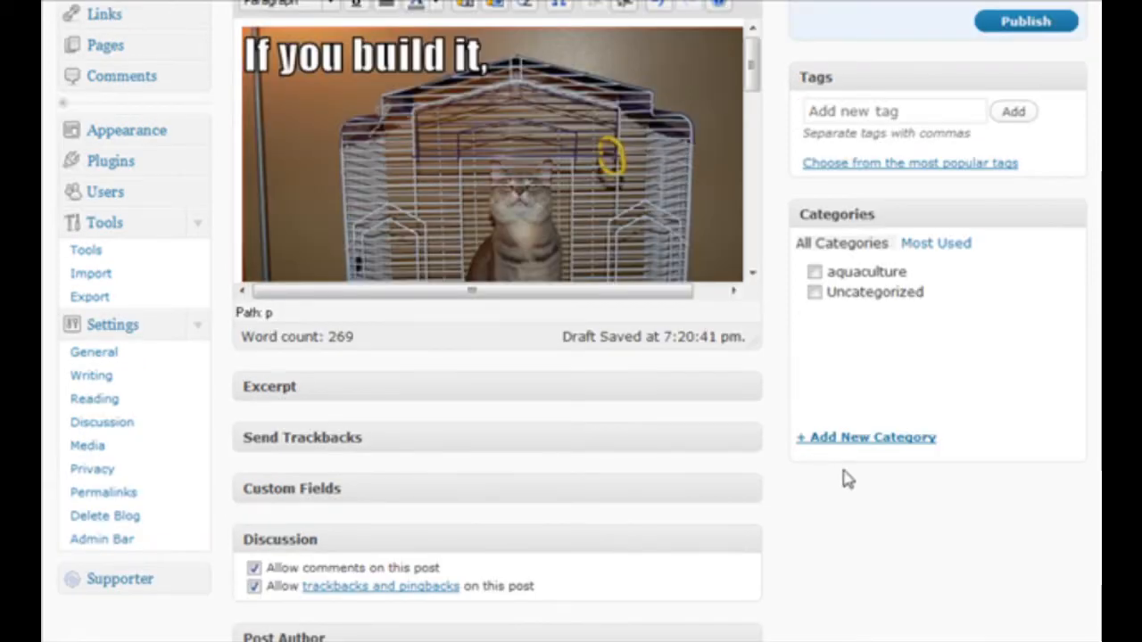
scroll(847, 477, "up", 8)
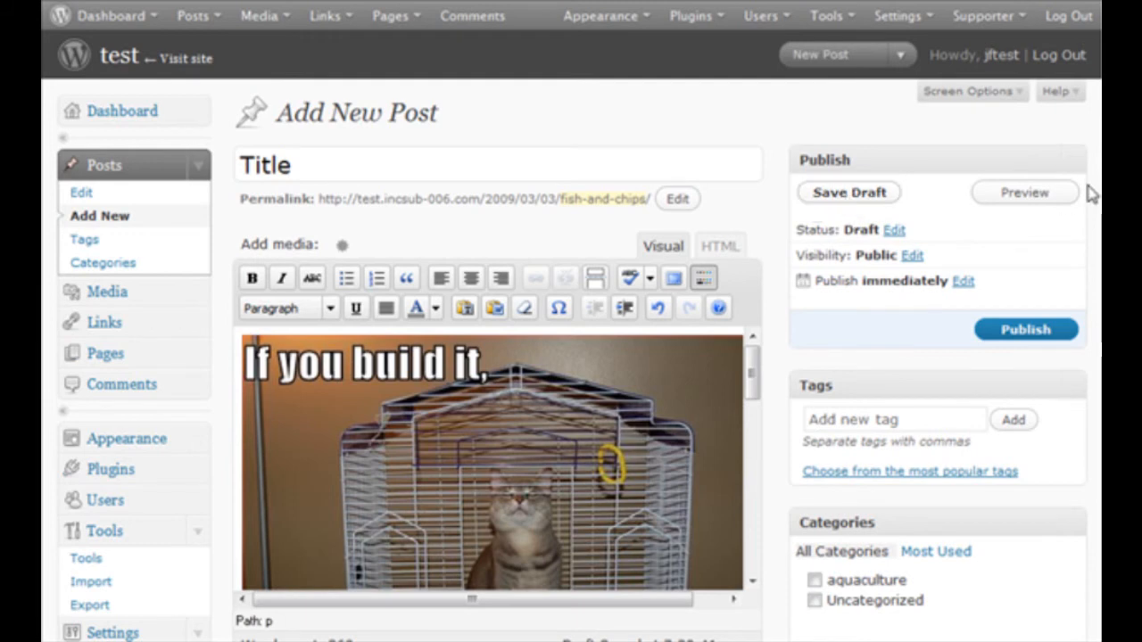
left_click(1024, 193)
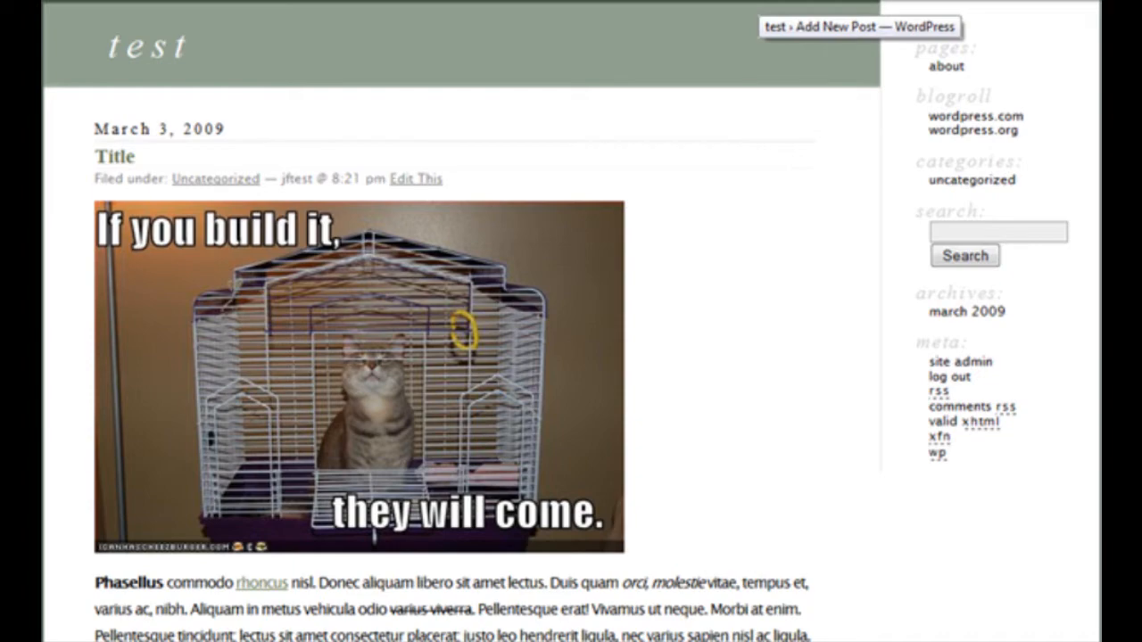
scroll(745, 301, "down", 3)
scroll(745, 301, "down", 5)
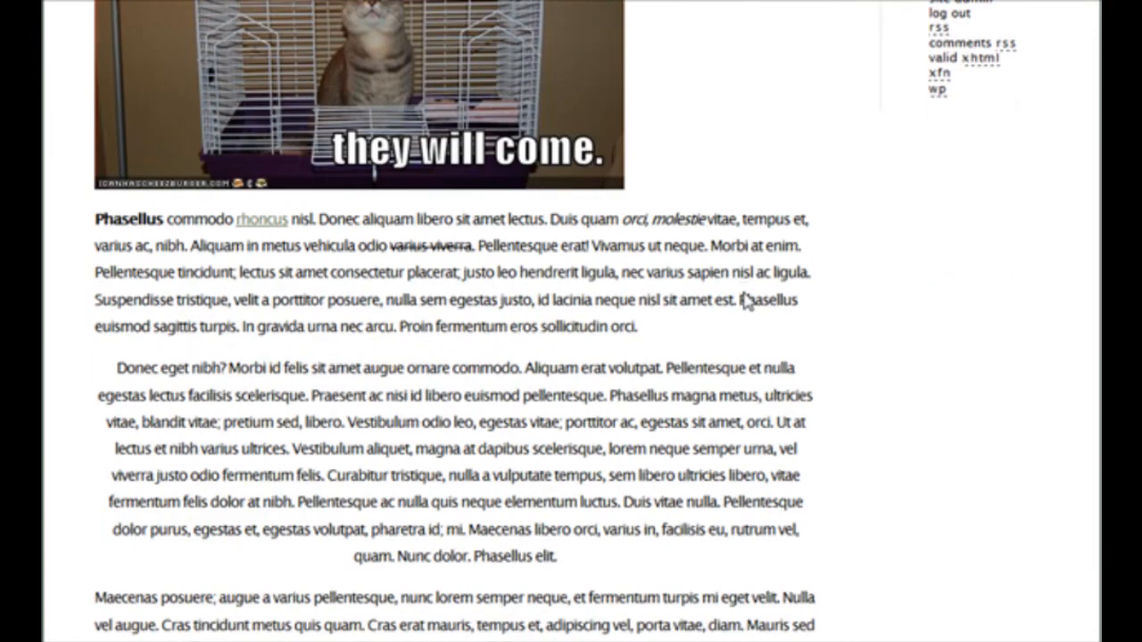
scroll(745, 299, "up", 4)
scroll(745, 301, "up", 5)
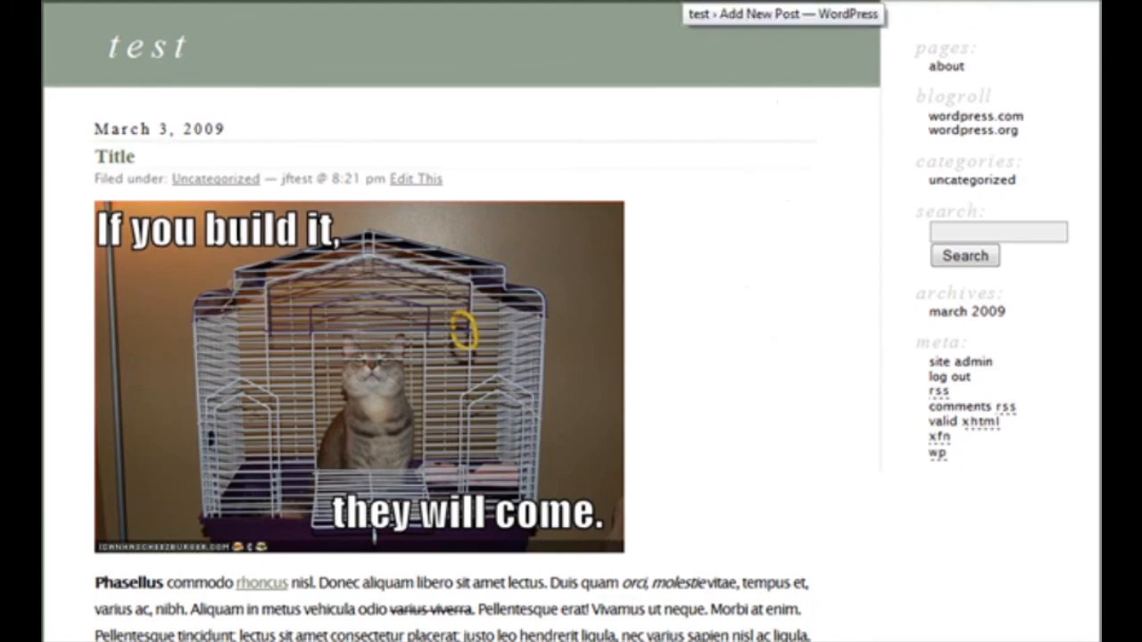
left_click(683, 1)
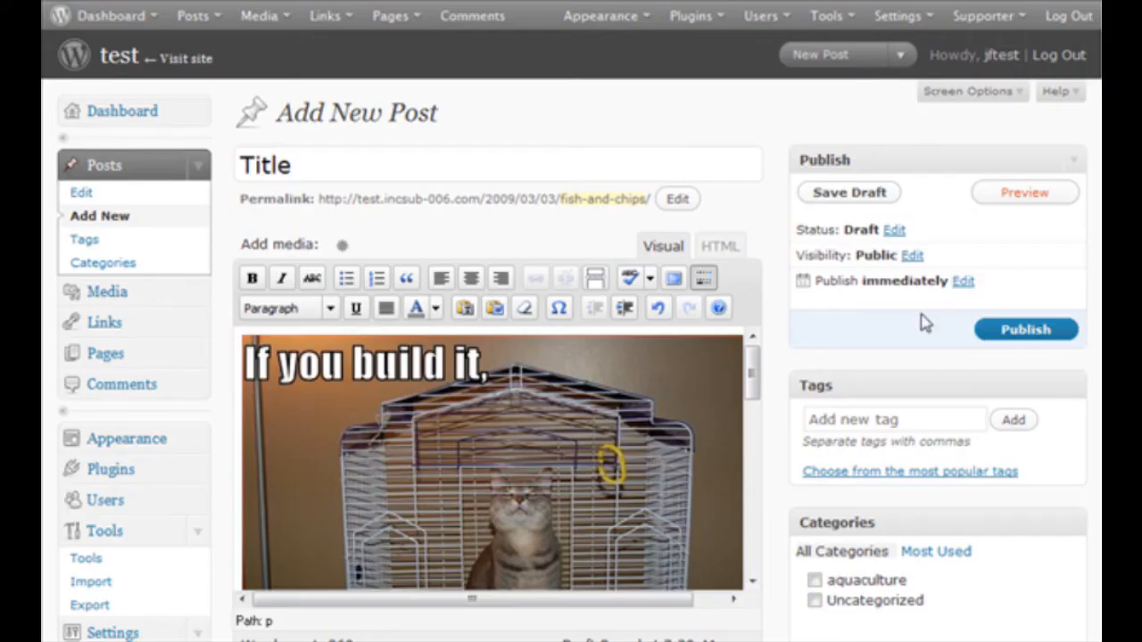
left_click(962, 282)
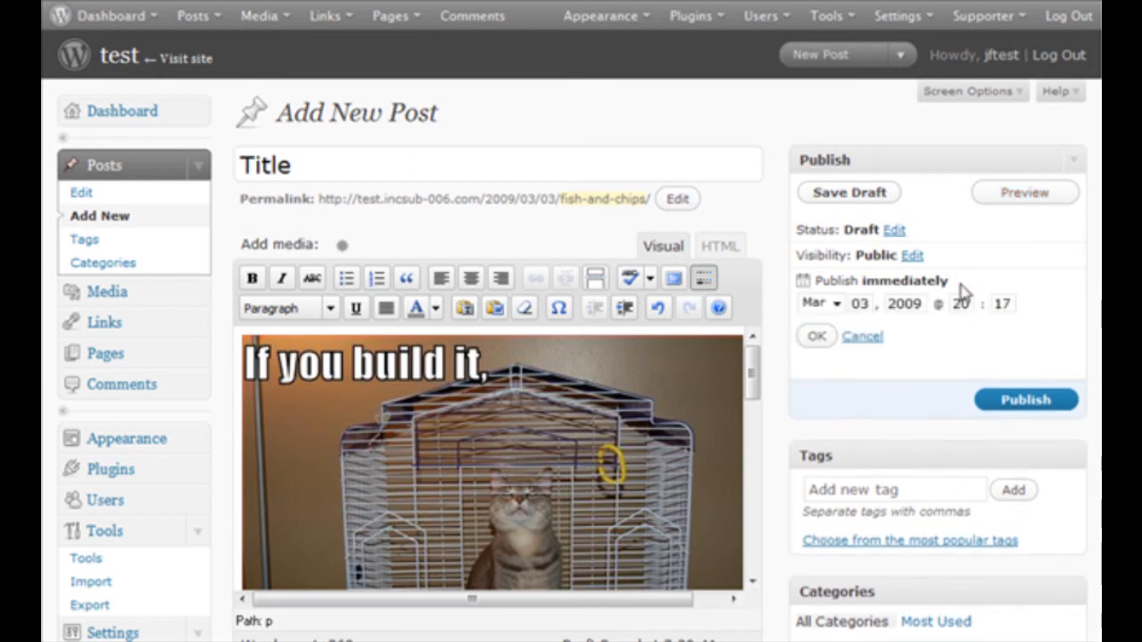
left_click(878, 305)
key("BackSpace")
type("7")
left_click(863, 338)
Create a new category named "cars" for the post, without choosing a parent category
scroll(928, 354, "down", 3)
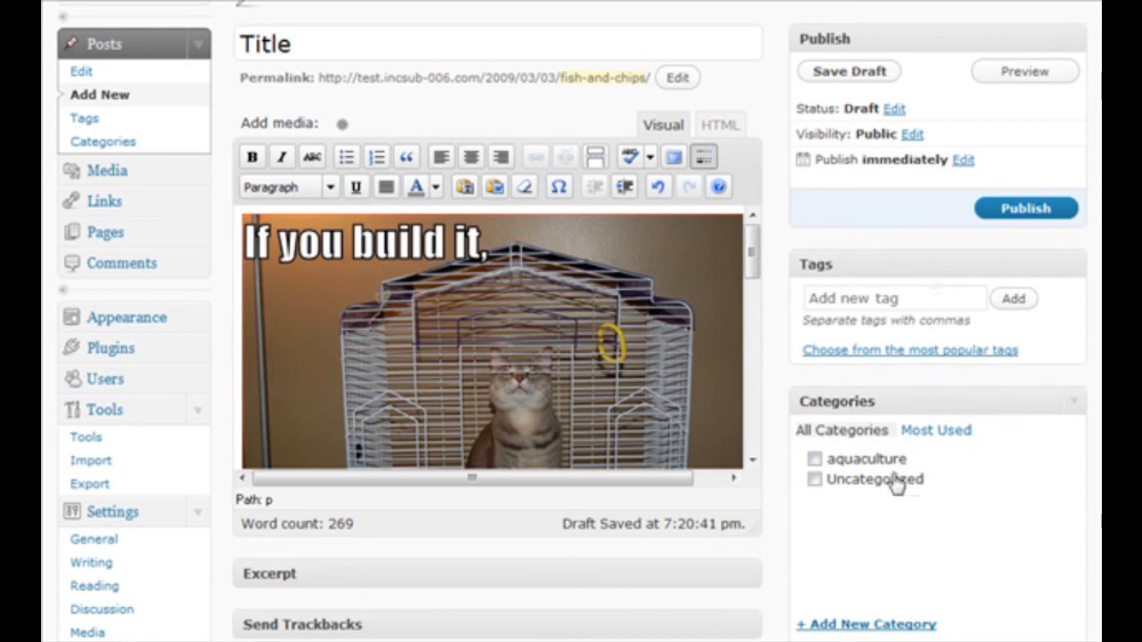
scroll(950, 450, "down", 2)
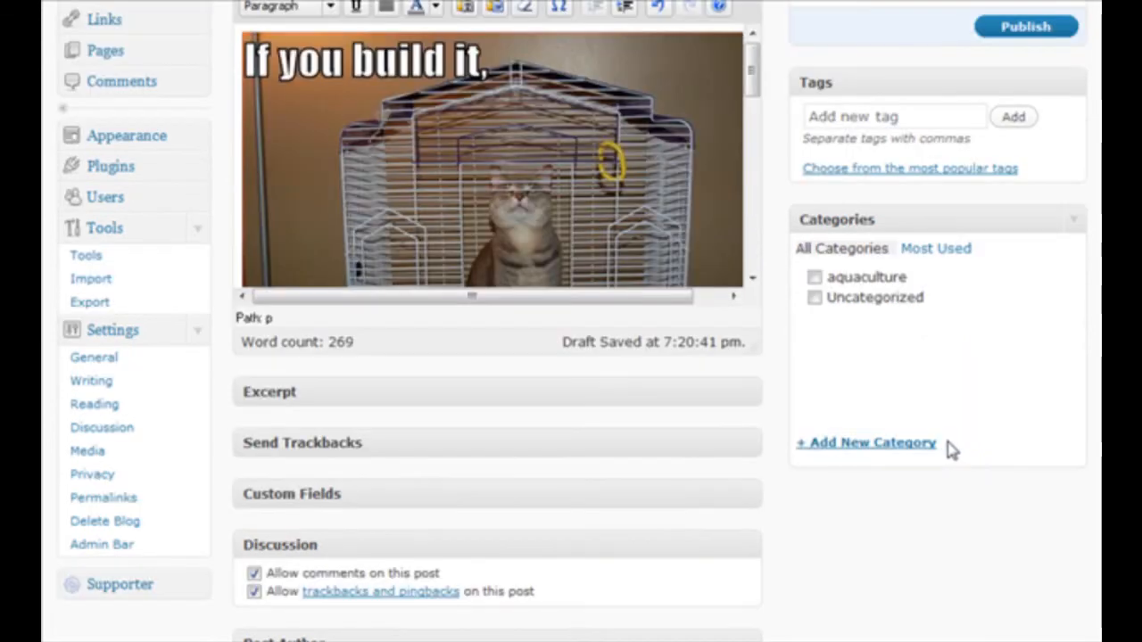
left_click(884, 446)
type("cars")
left_click(830, 525)
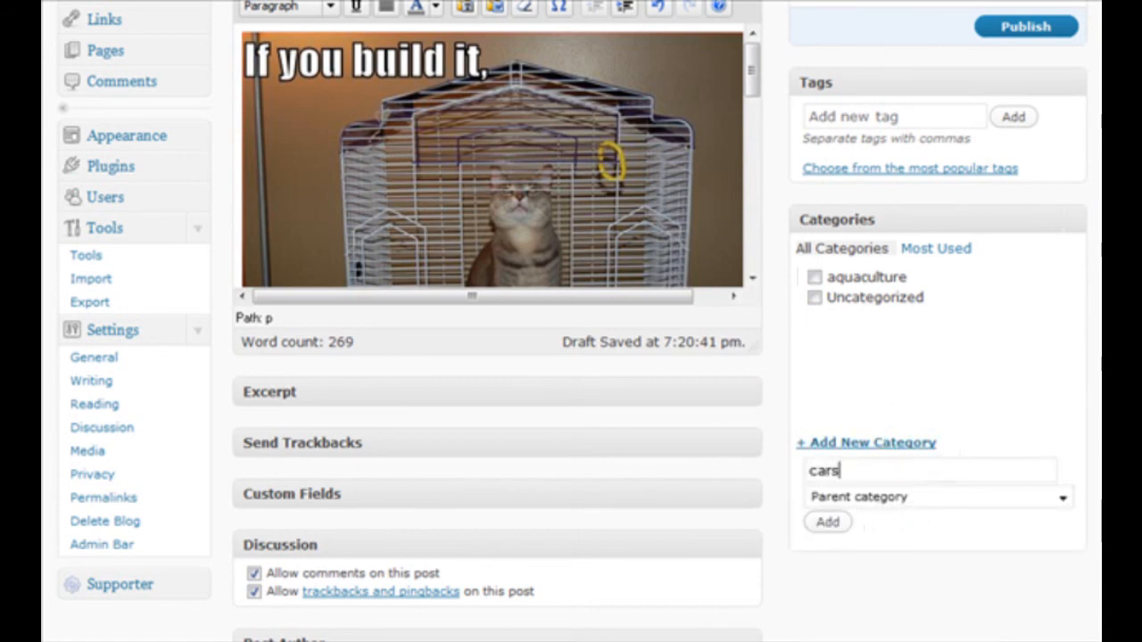
Add the tags "volvos" and "acceleration" to the post
scroll(944, 391, "up", 2)
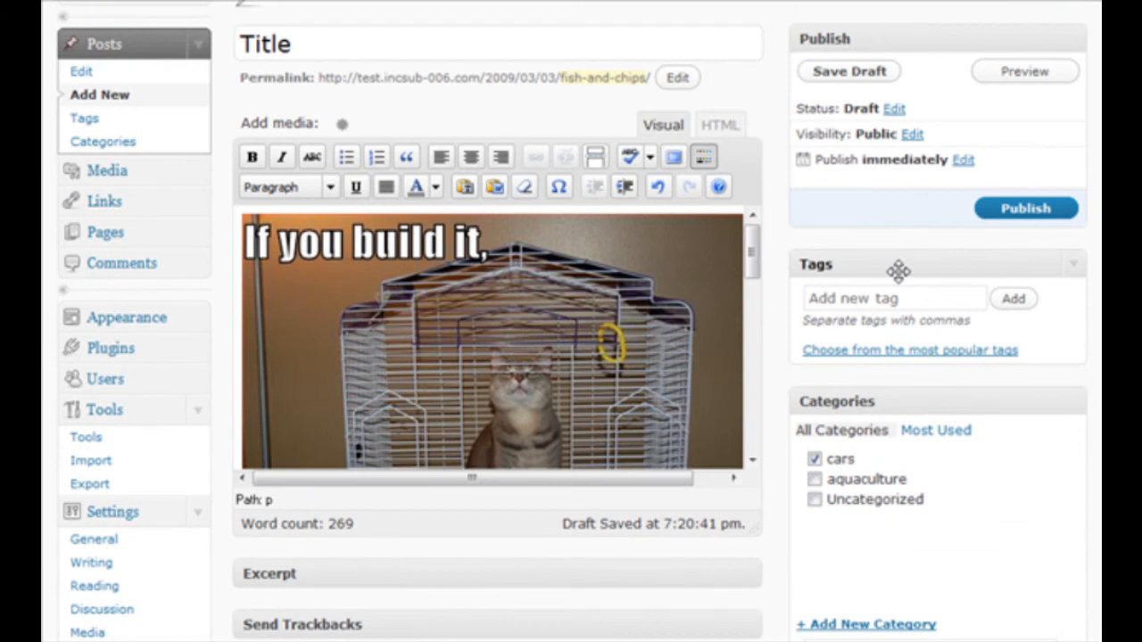
left_click(906, 301)
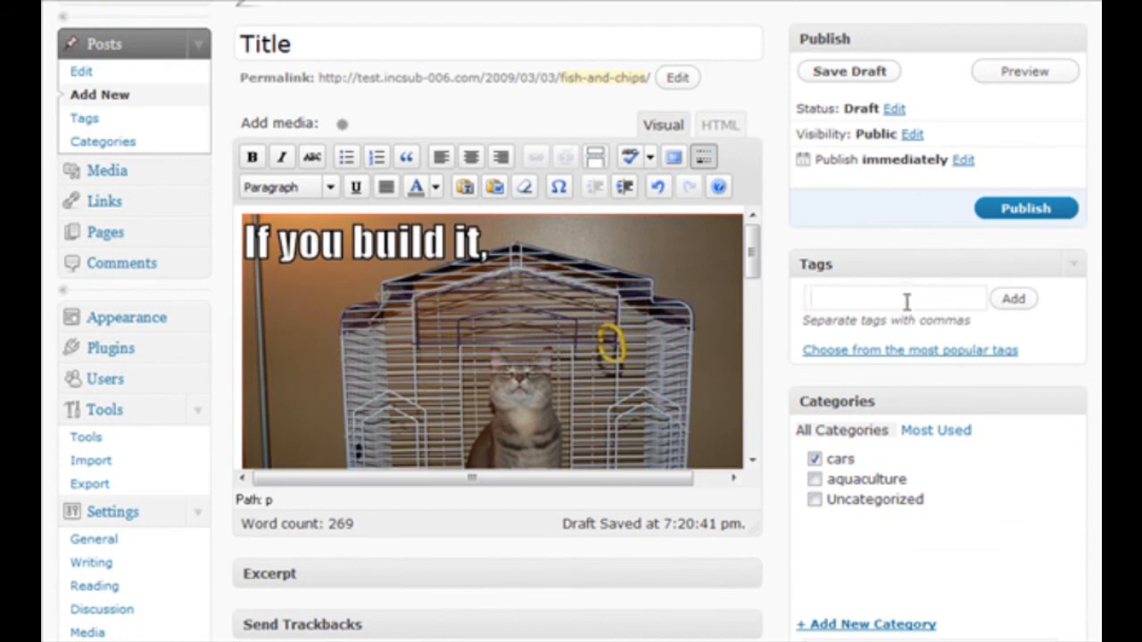
type("volvos, acceleration")
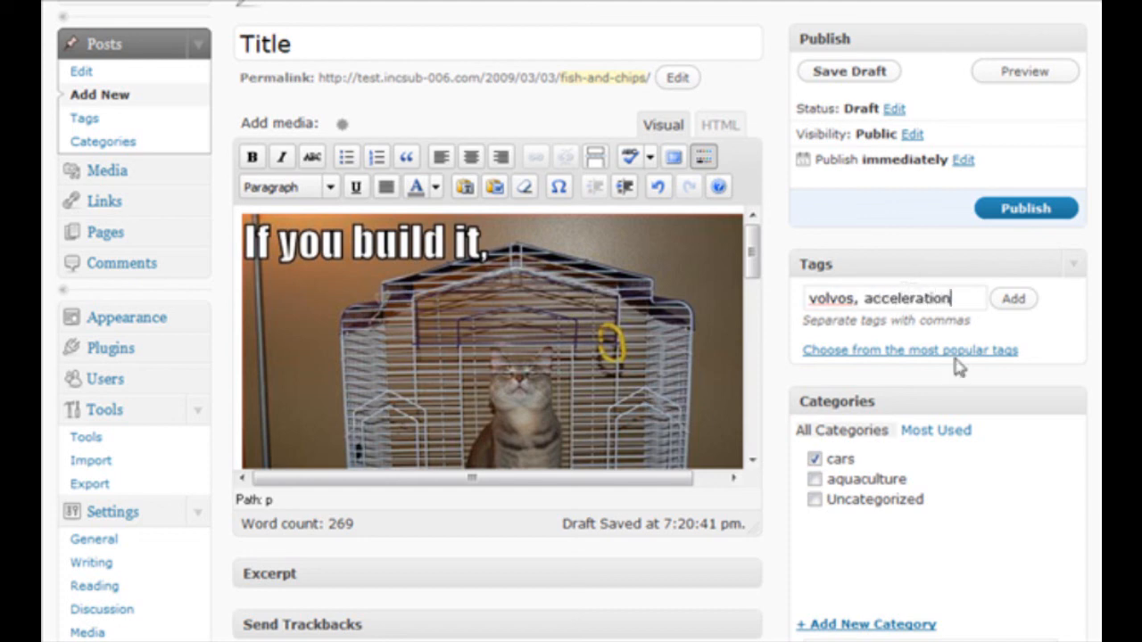
left_click(1014, 300)
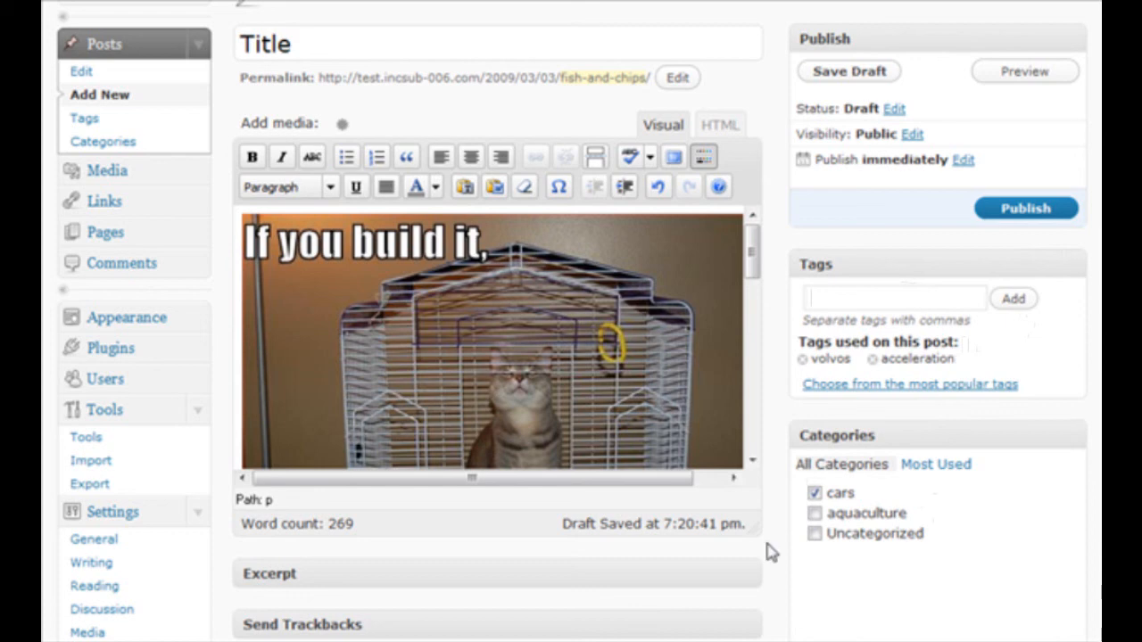
scroll(977, 491, "down", 3)
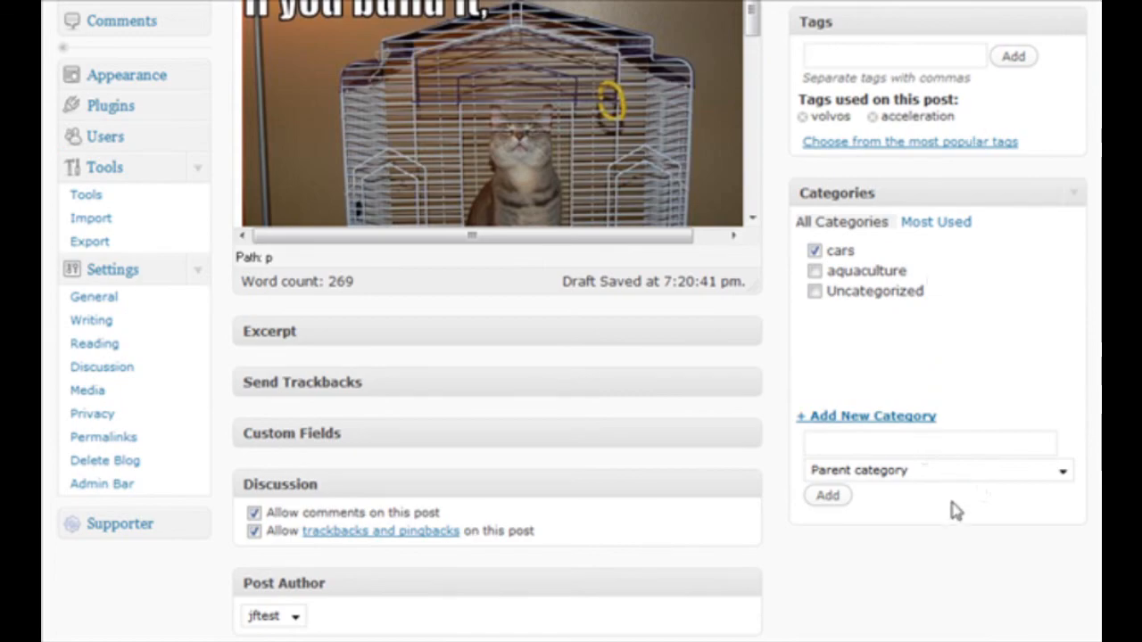
scroll(953, 527, "down", 1)
scroll(953, 552, "up", 5)
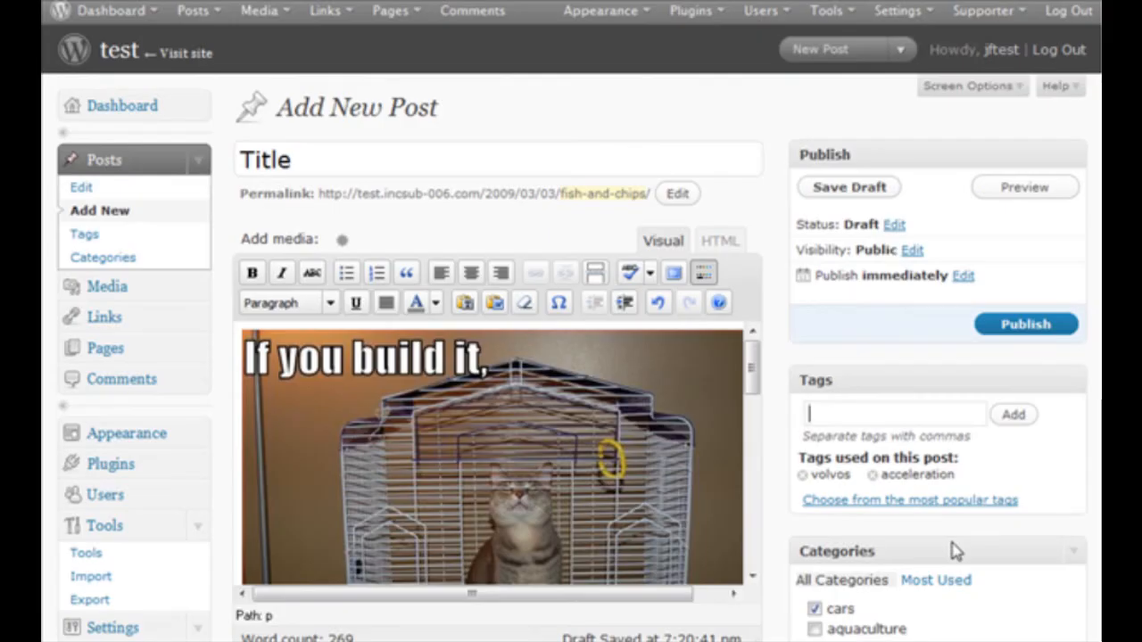